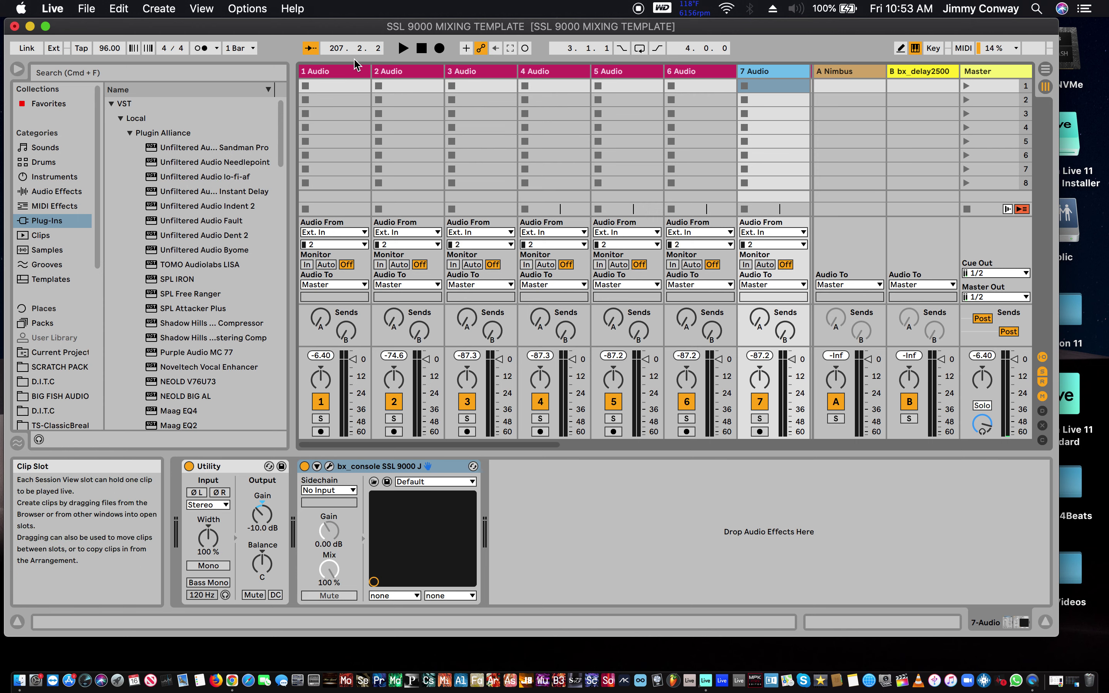
# - Review the template's 16 audio tracks and inspect the bx_console SSL 9000 J plugin window on track 7, closing it when finished
pyautogui.hscroll(10, 381, 104)
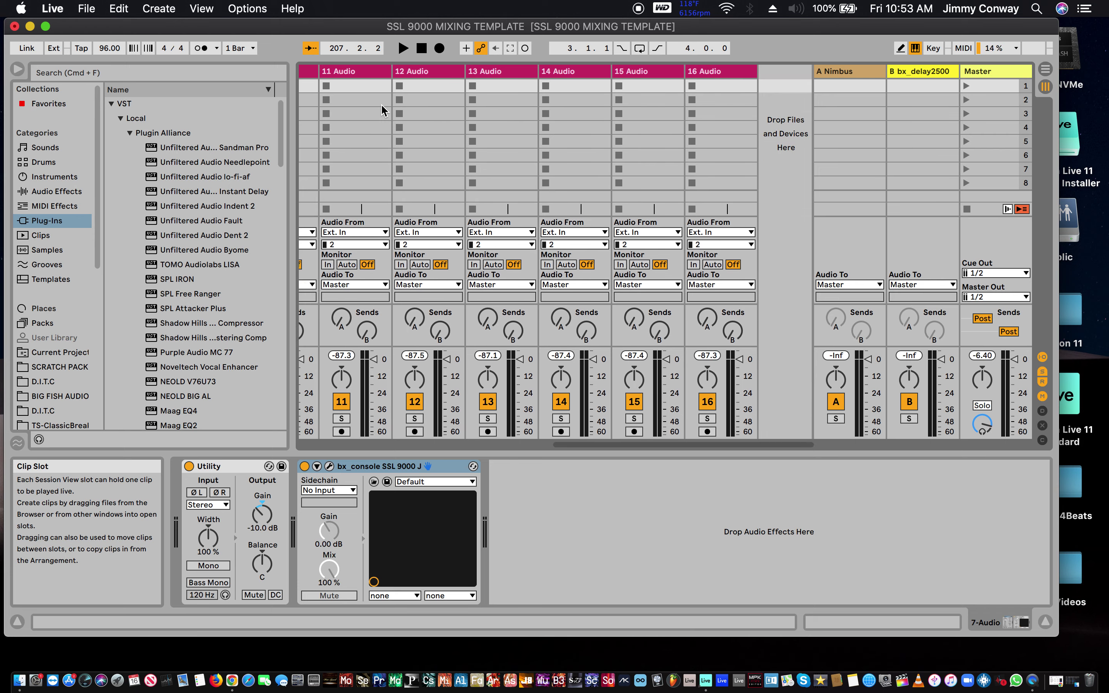
pyautogui.hscroll(-10, 437, 104)
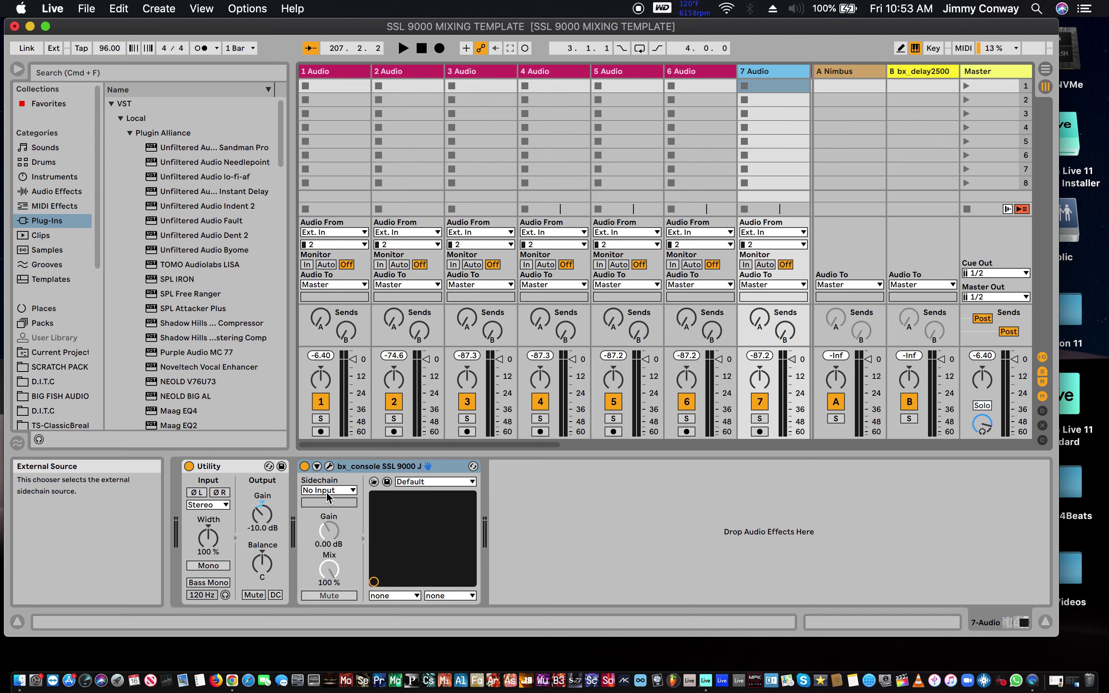
pyautogui.click(329, 467)
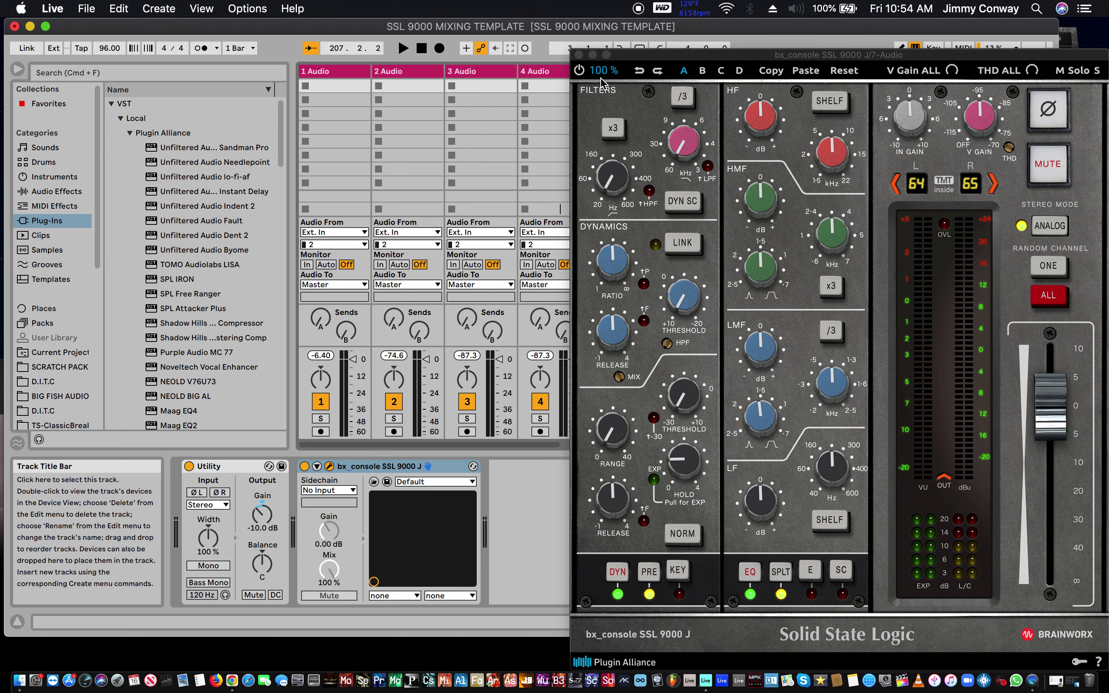
pyautogui.click(579, 55)
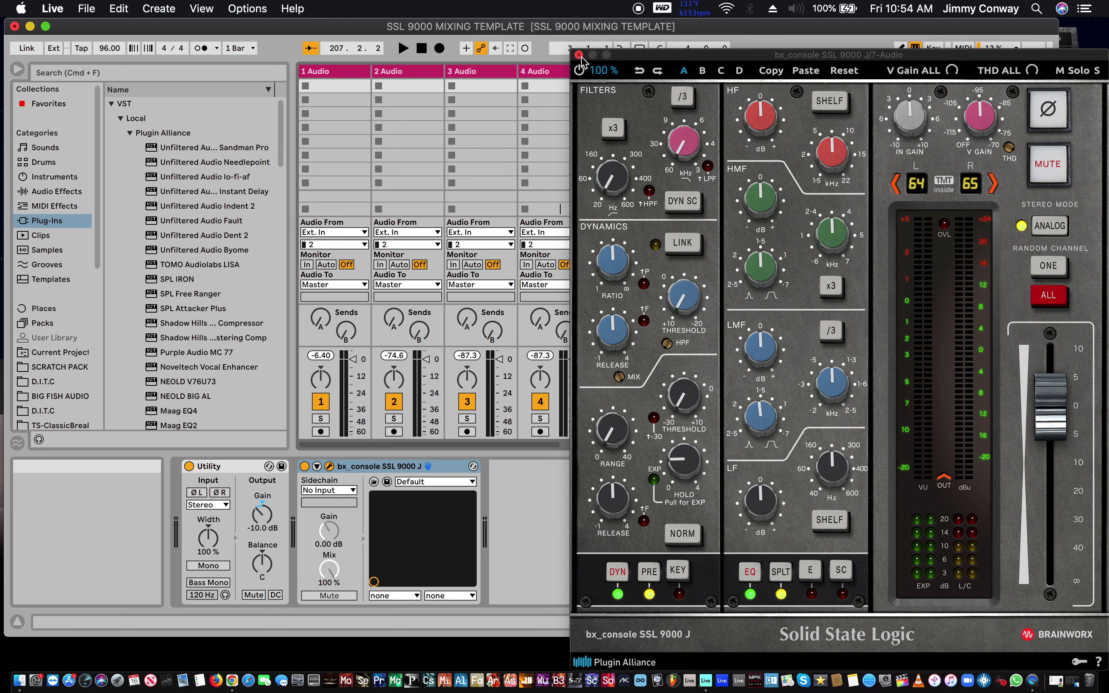
pyautogui.click(578, 55)
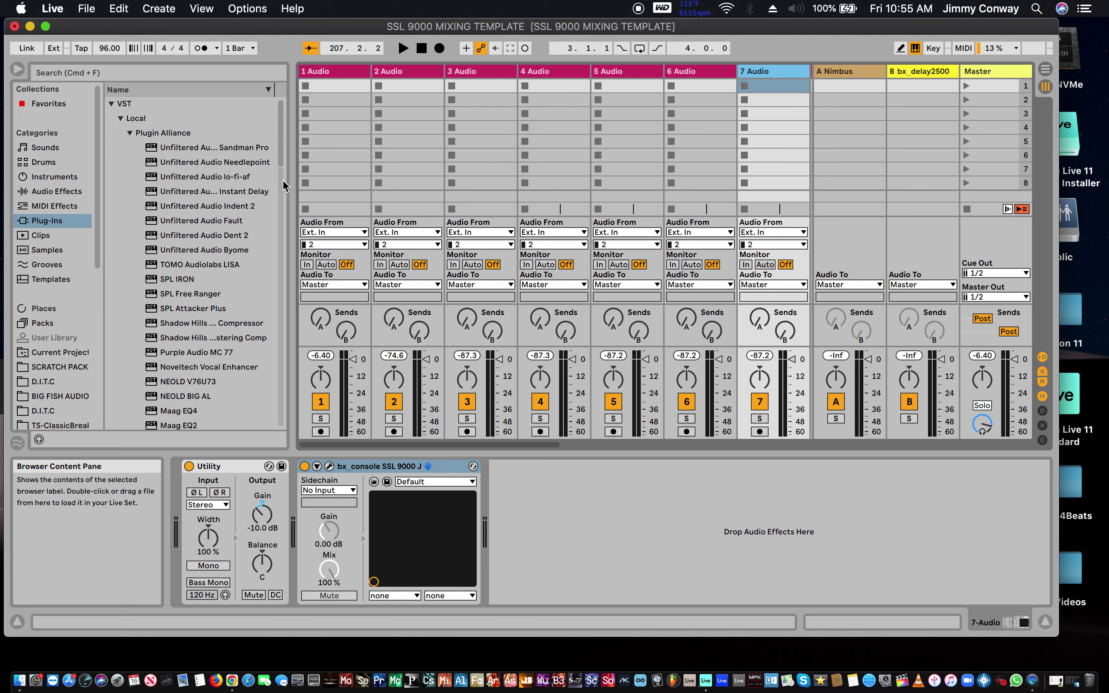
# - Open the Link, Tempo and MIDI preferences and examine the supported devices for the first control surface, keeping the existing choice
pyautogui.click(55, 8)
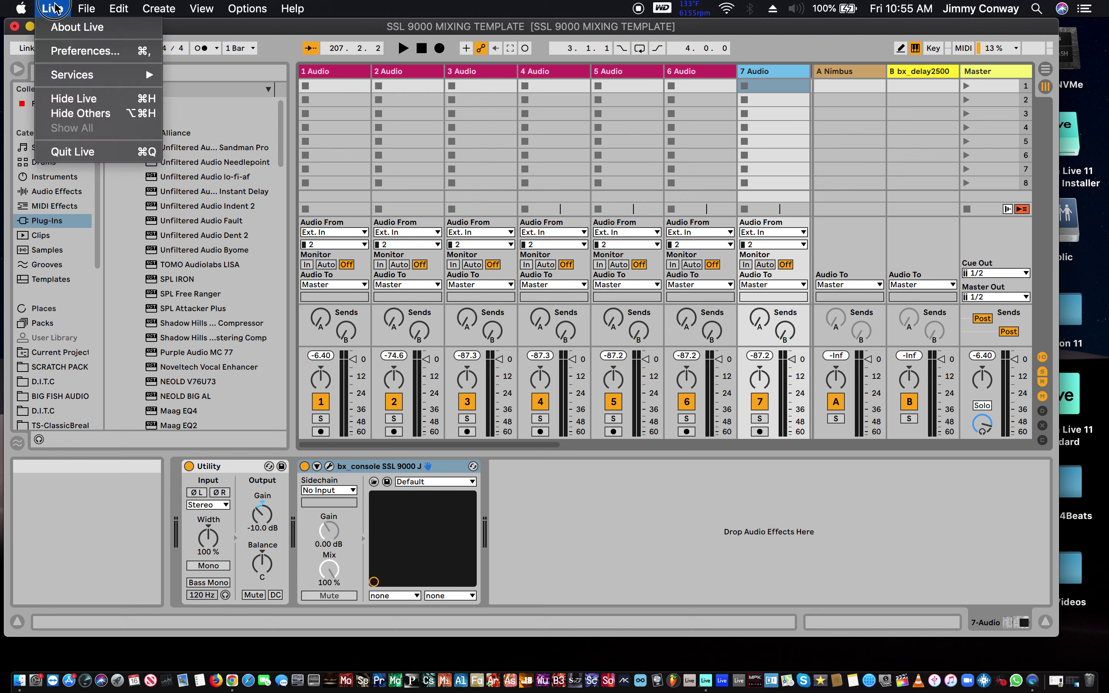
pyautogui.click(78, 53)
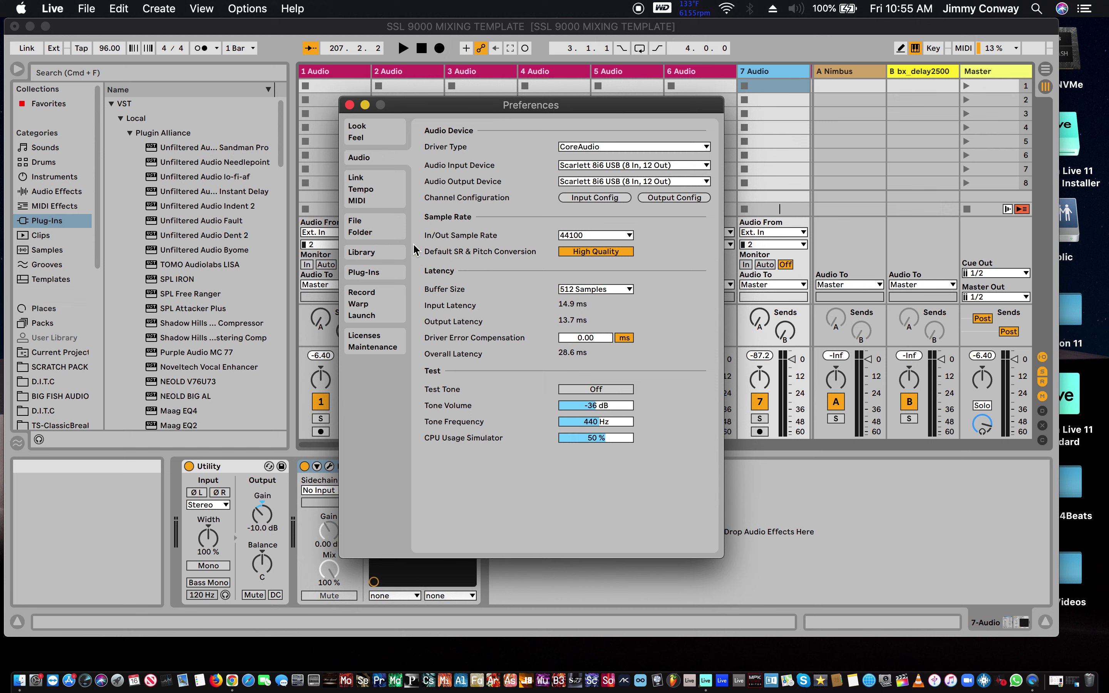
pyautogui.click(362, 187)
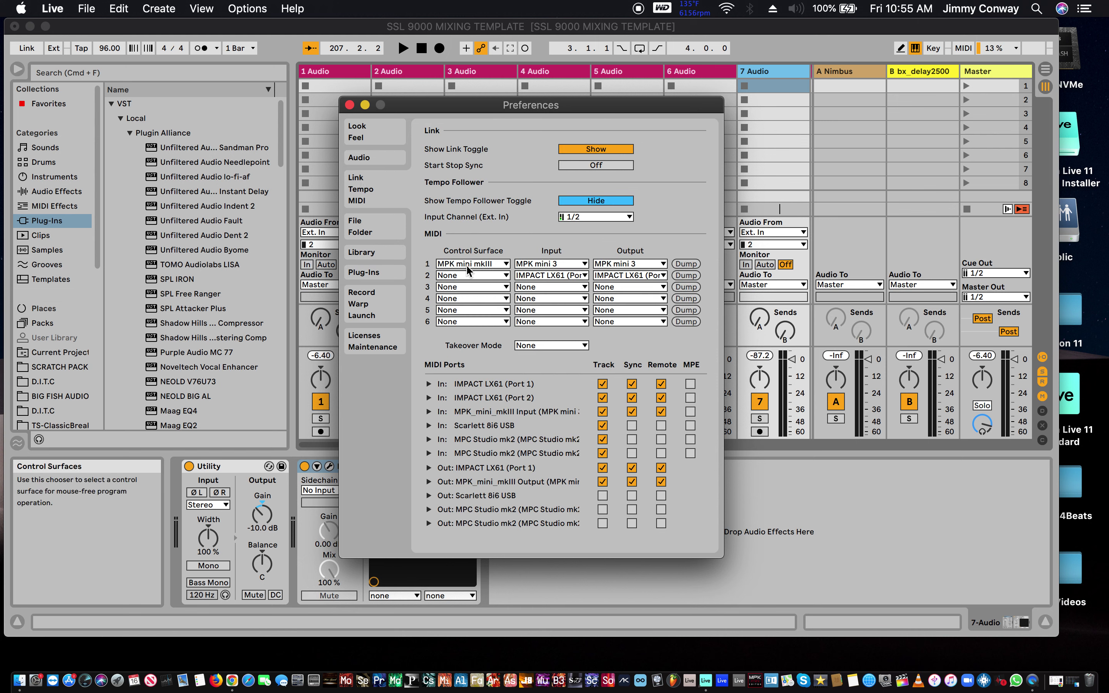
pyautogui.click(492, 262)
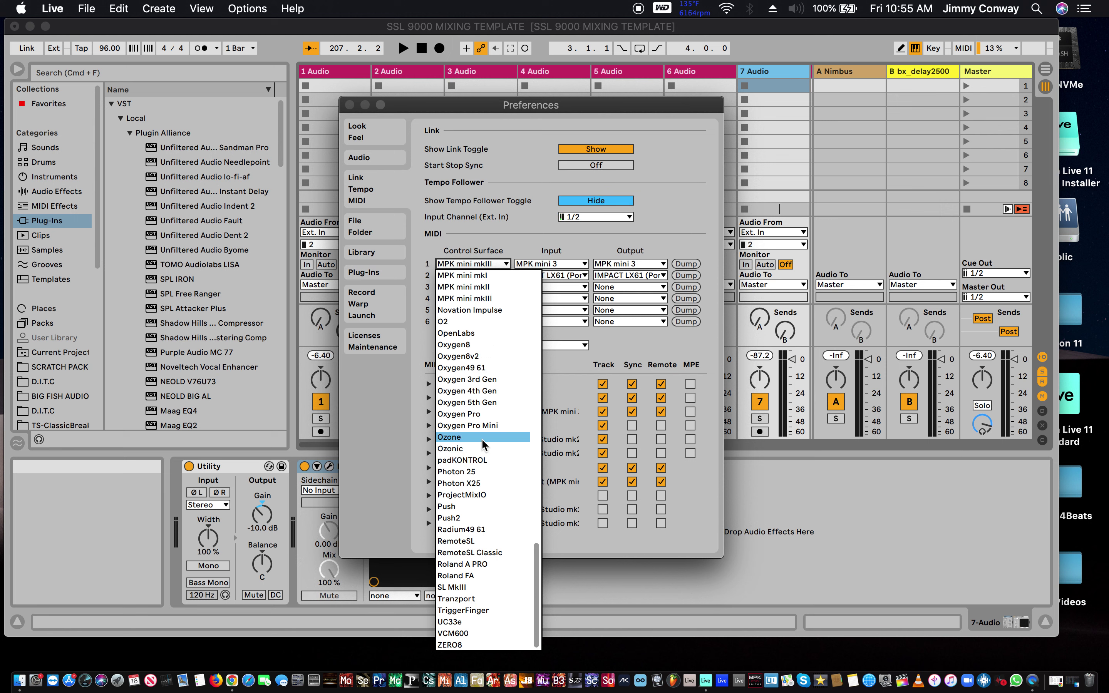
pyautogui.click(571, 289)
# - Examine the MIDI input ports offered for control surfaces 3 and 2 without changing them, and close the preferences
pyautogui.click(571, 287)
pyautogui.click(570, 288)
pyautogui.click(571, 287)
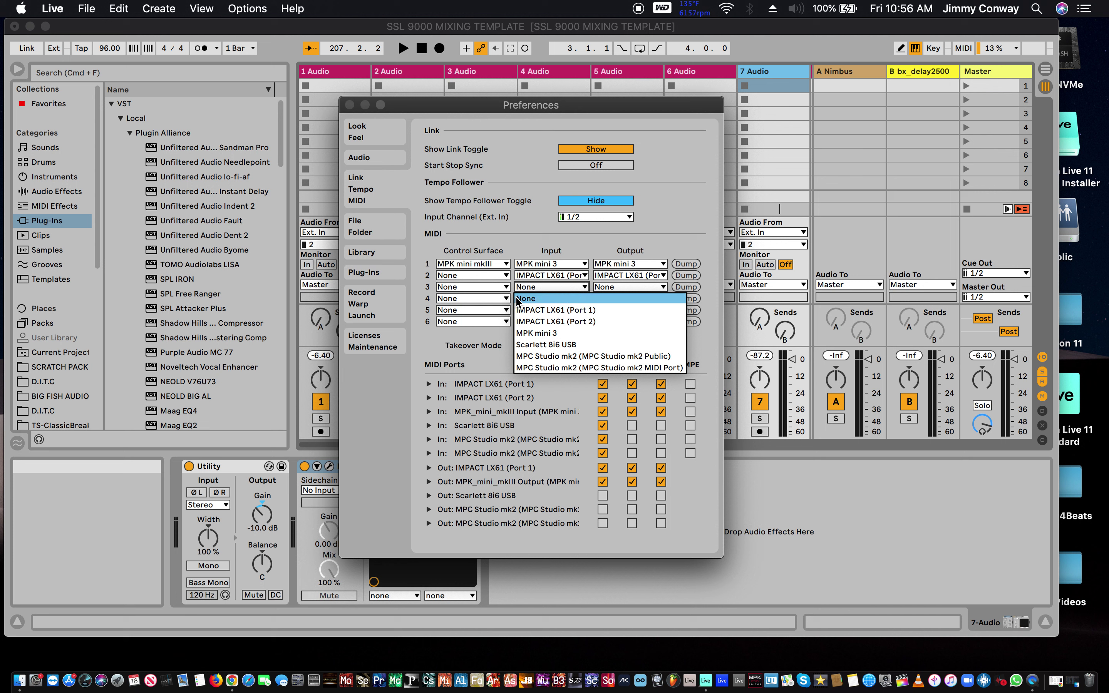
pyautogui.click(534, 233)
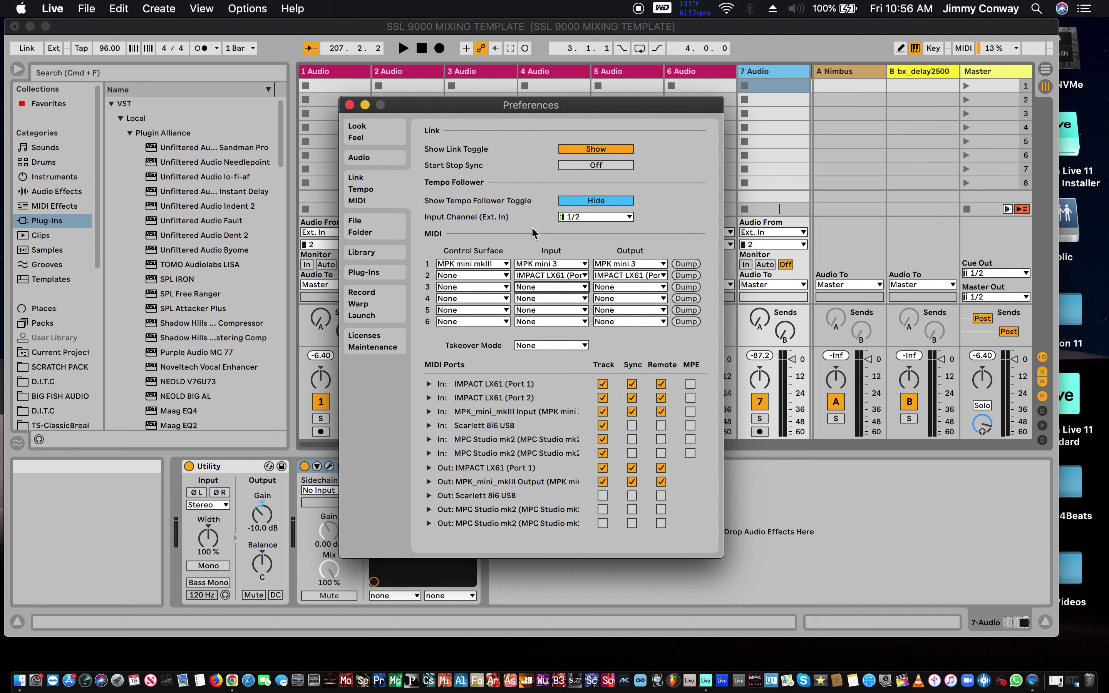
pyautogui.click(550, 277)
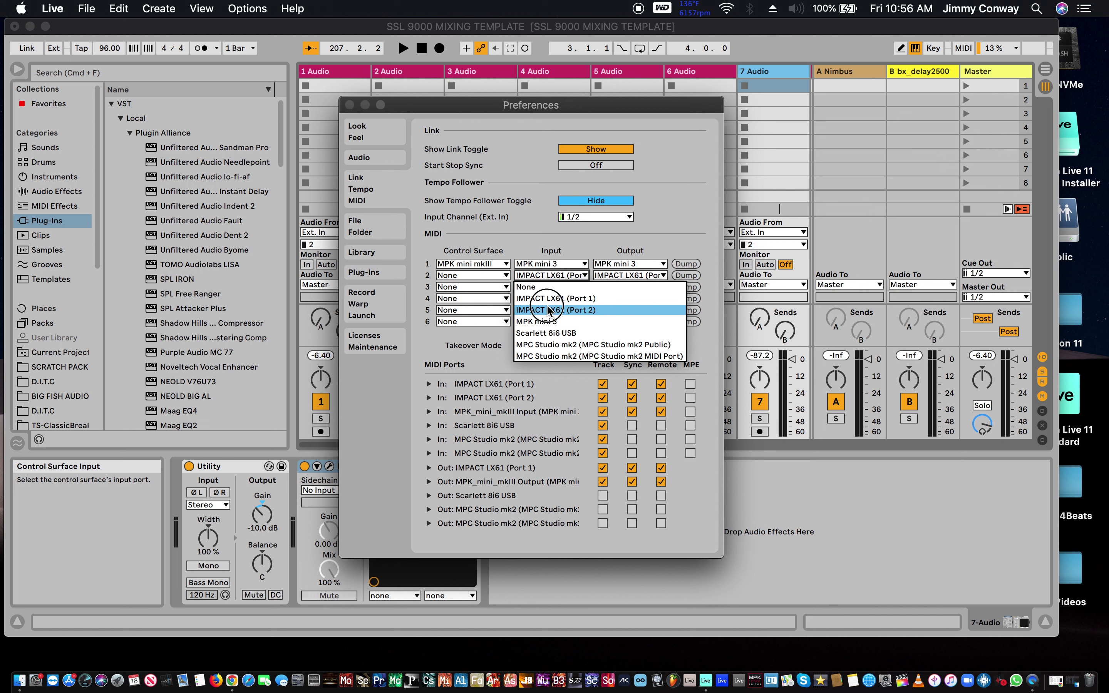
pyautogui.click(623, 243)
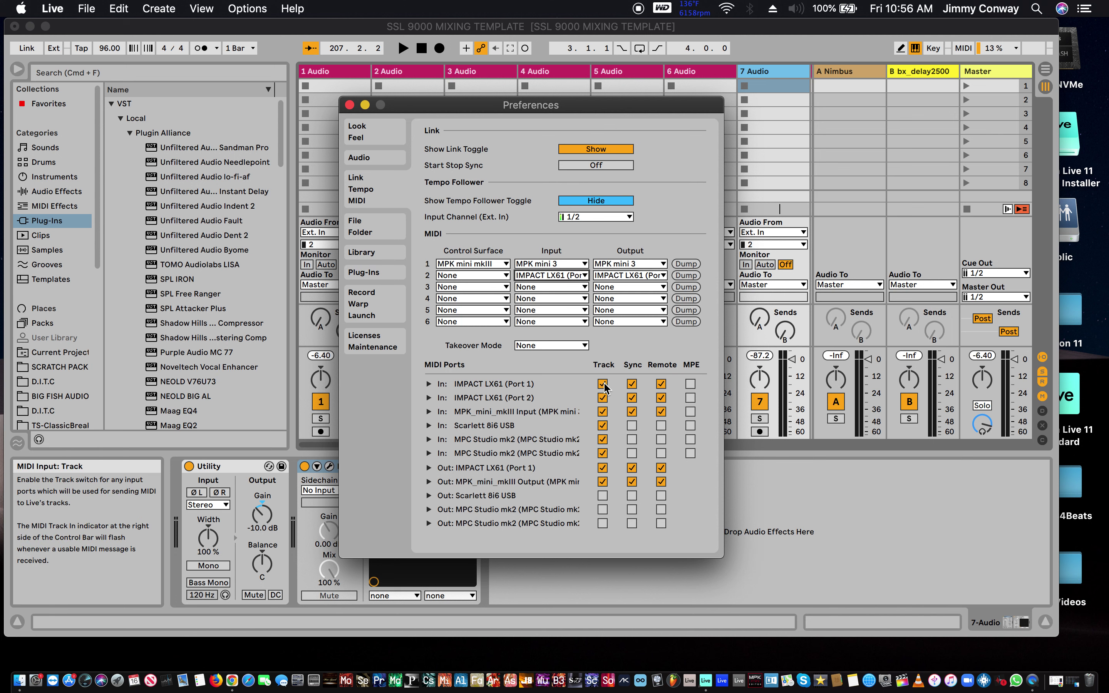
pyautogui.click(350, 105)
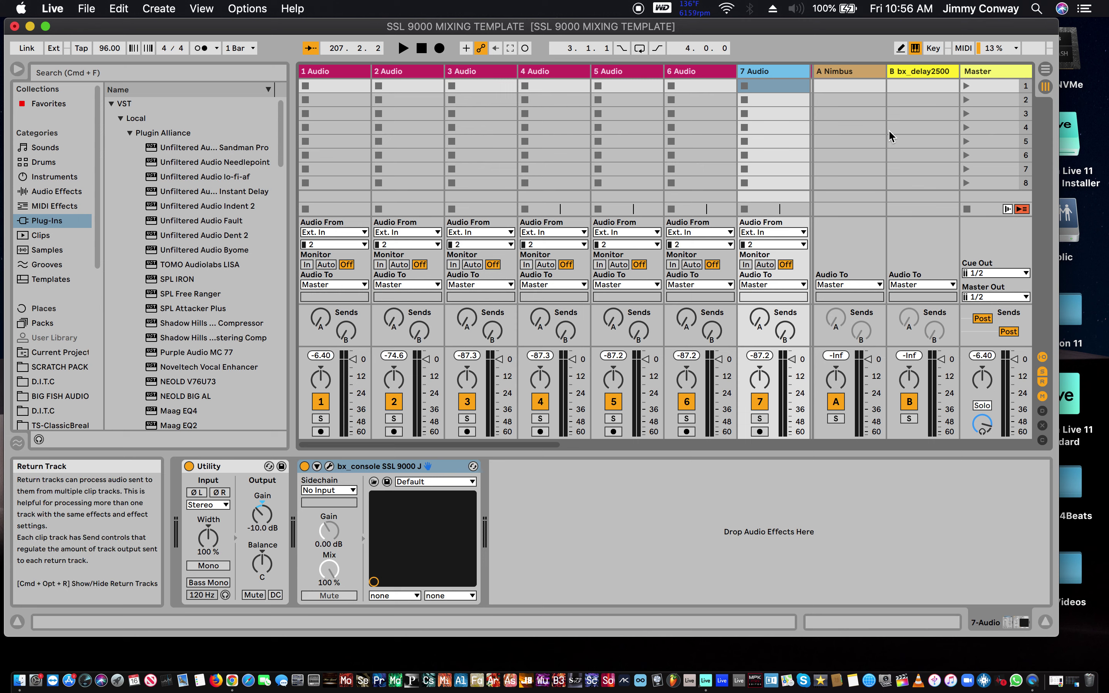
# - Enter MIDI mapping mode and map the volume faders of tracks 1 to 7 to CC 12 through CC 18 on channel 16
pyautogui.click(964, 50)
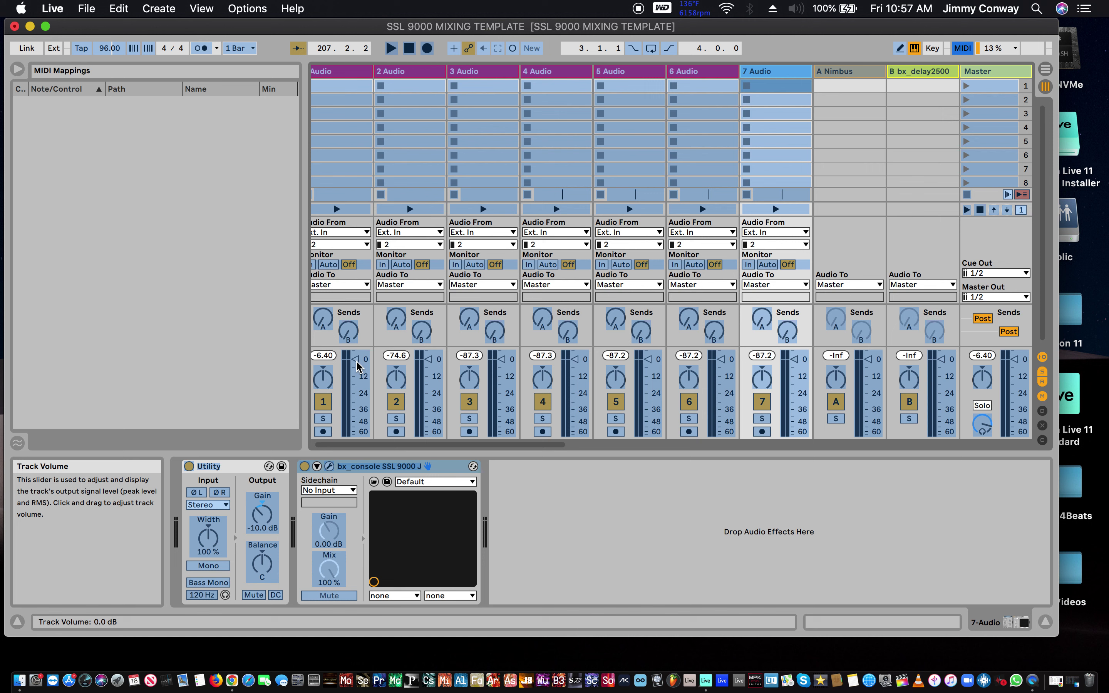
pyautogui.click(357, 365)
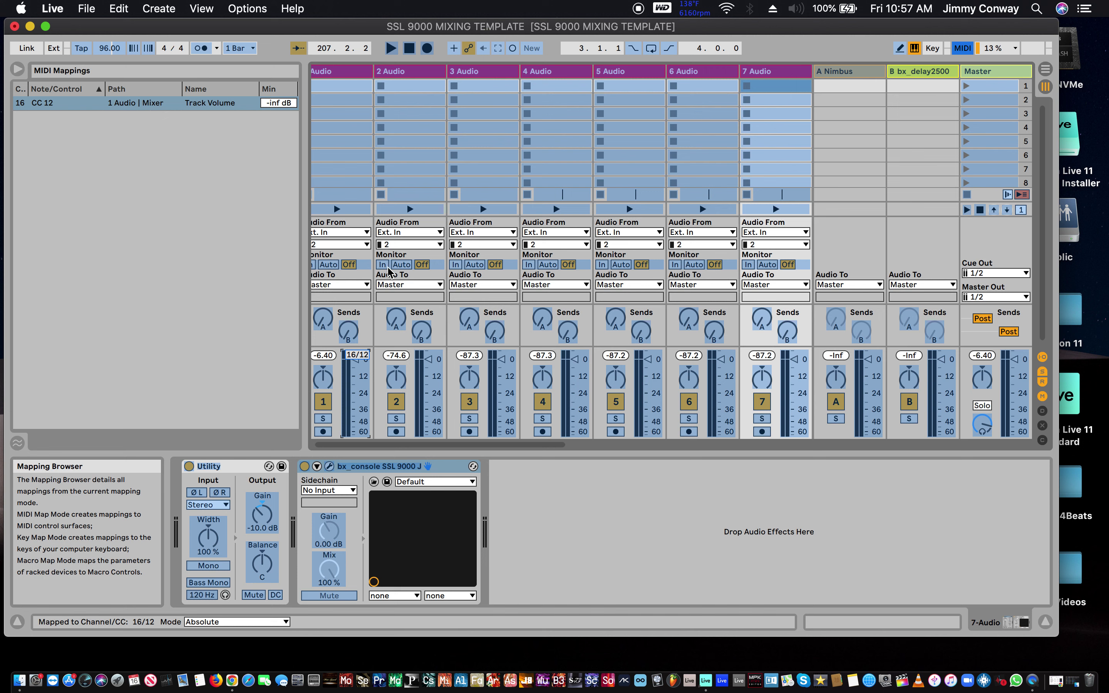
pyautogui.click(427, 360)
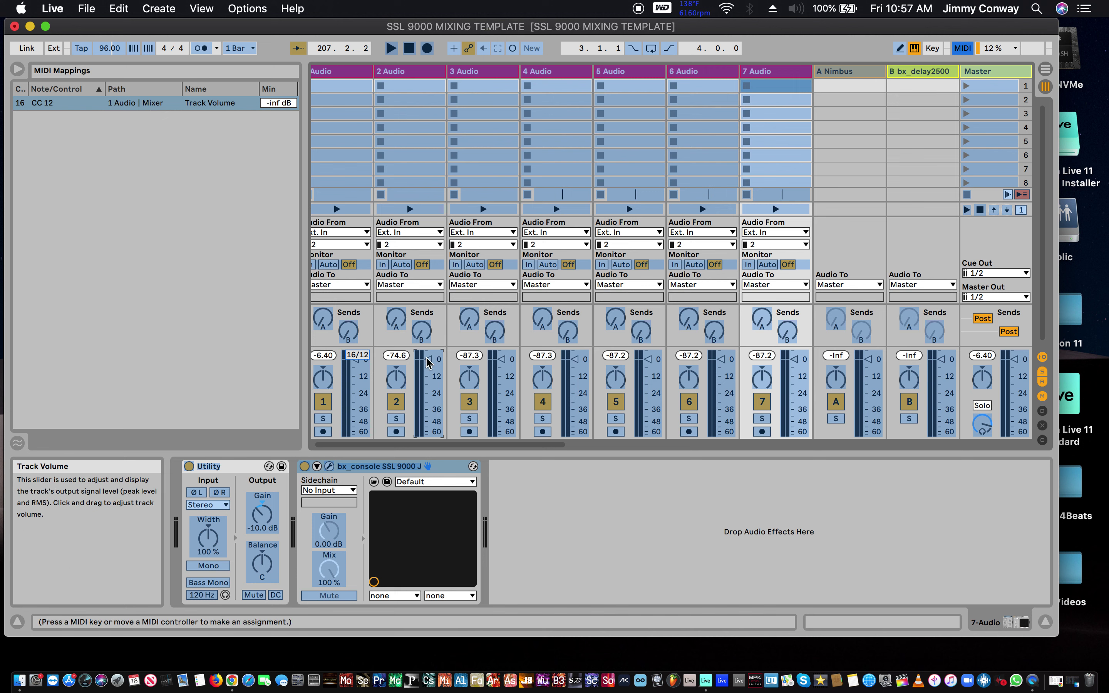
pyautogui.click(506, 362)
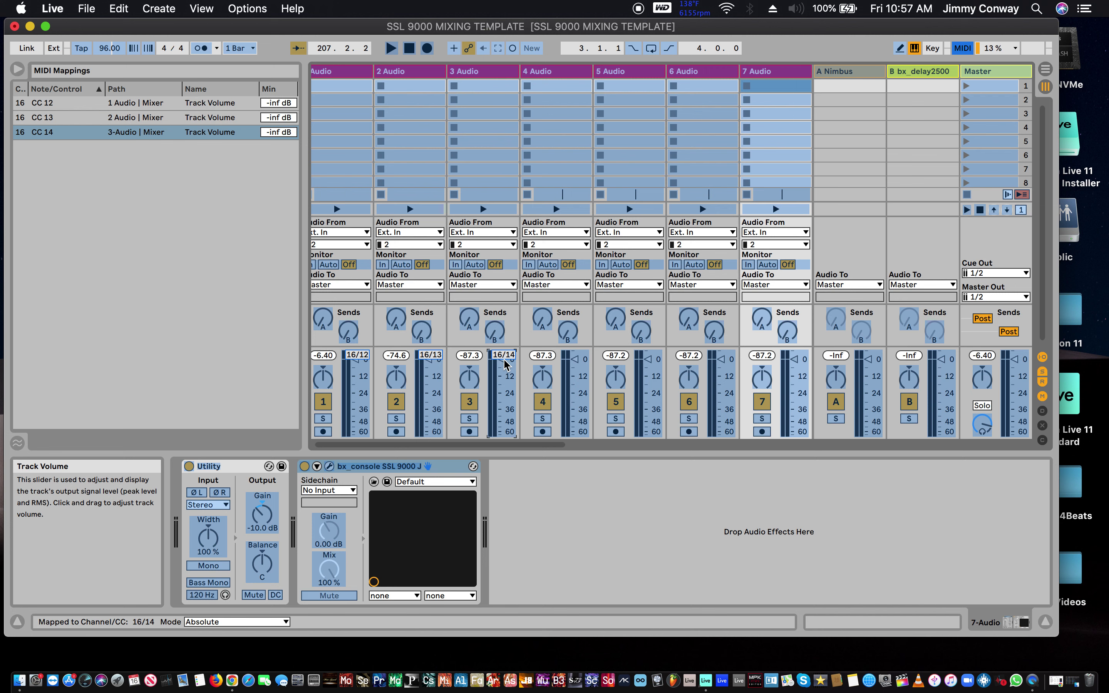
pyautogui.click(577, 366)
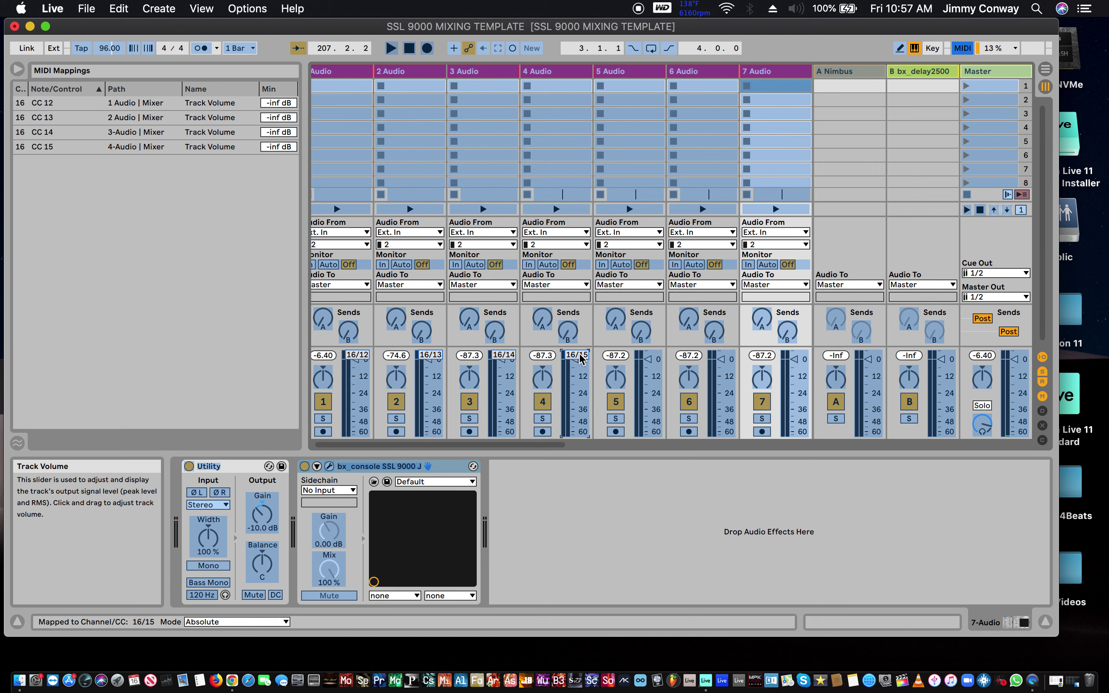
pyautogui.click(649, 362)
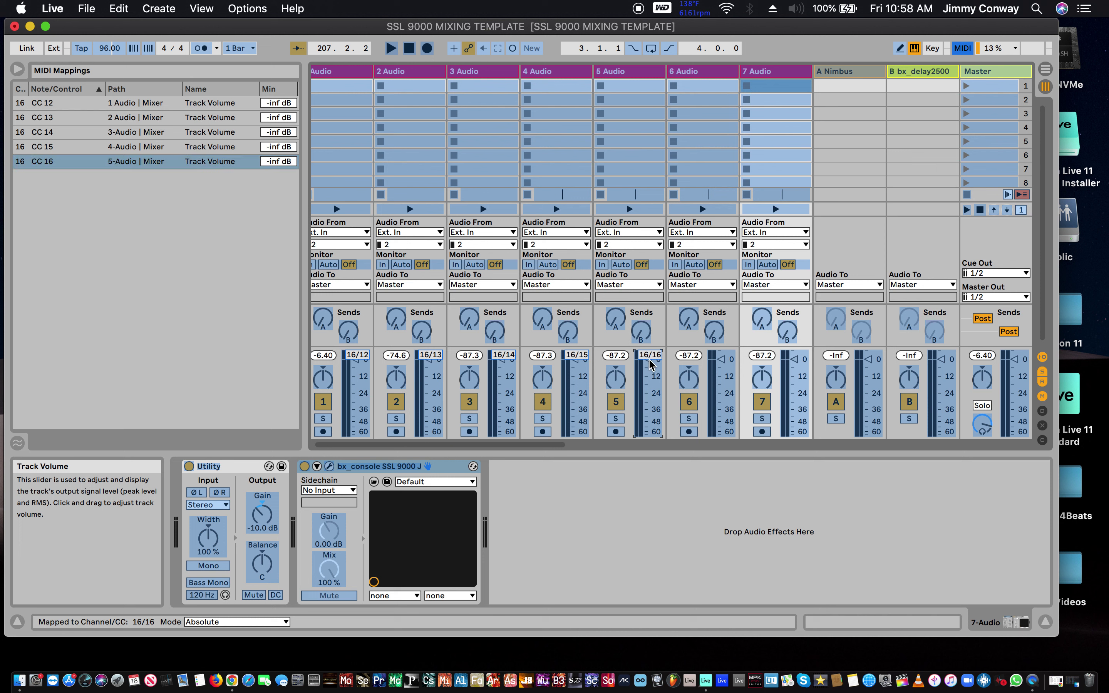
pyautogui.click(724, 366)
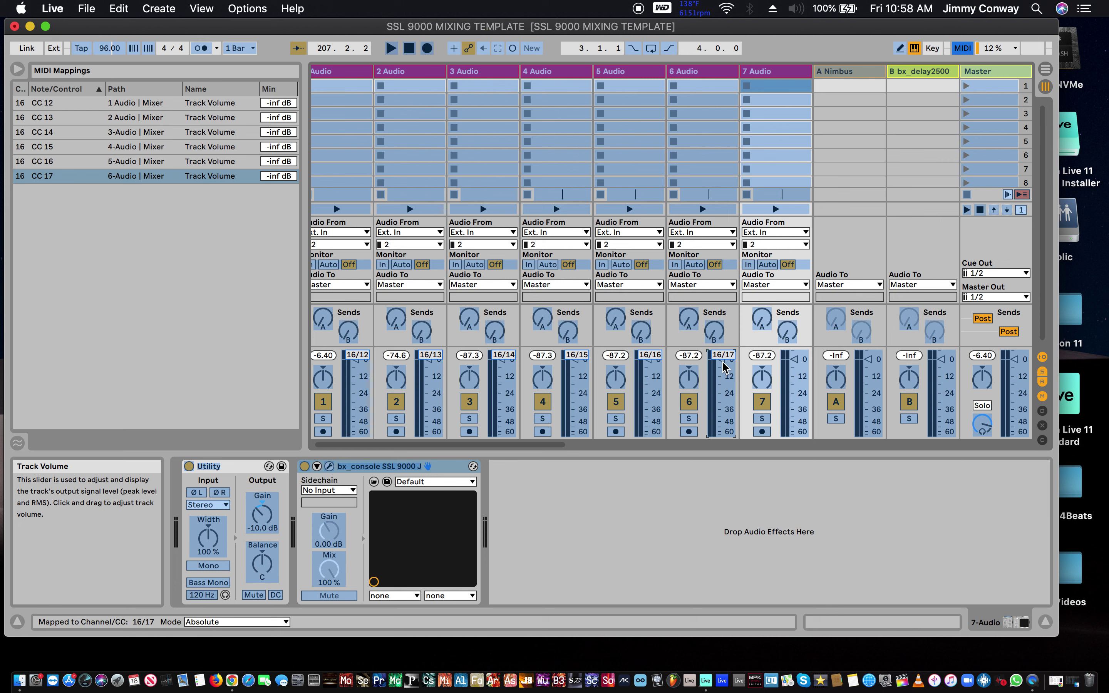
pyautogui.click(796, 362)
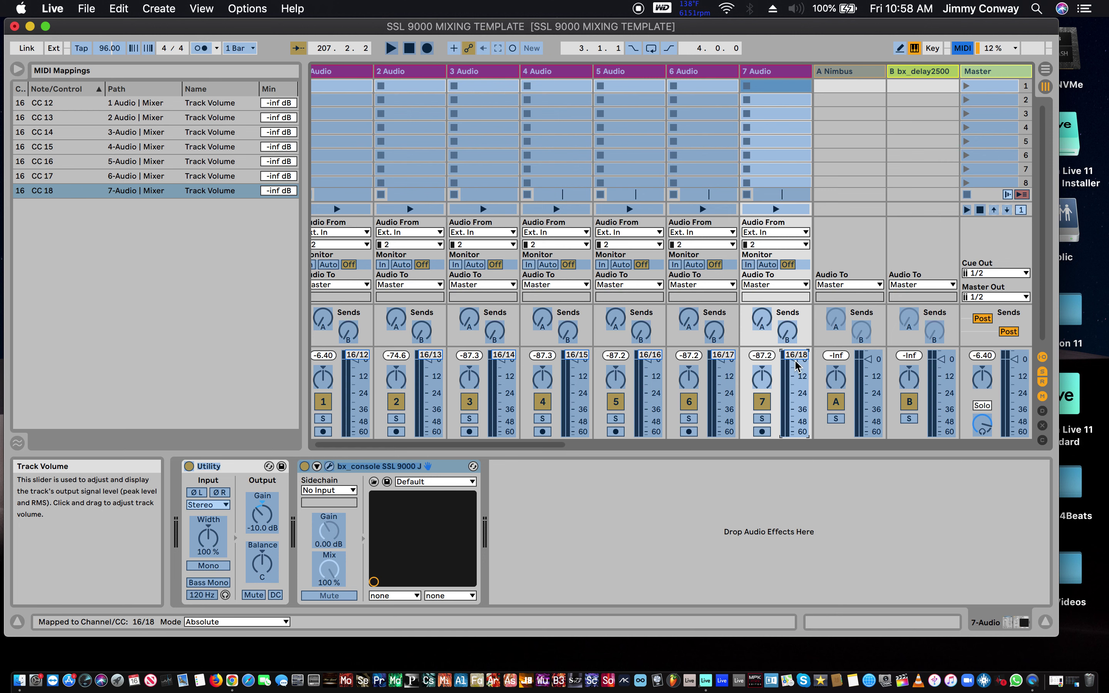
# - Map the volume faders of tracks 8 and 9 to CC 19 and CC 20 on channel 16
pyautogui.hscroll(5, 748, 371)
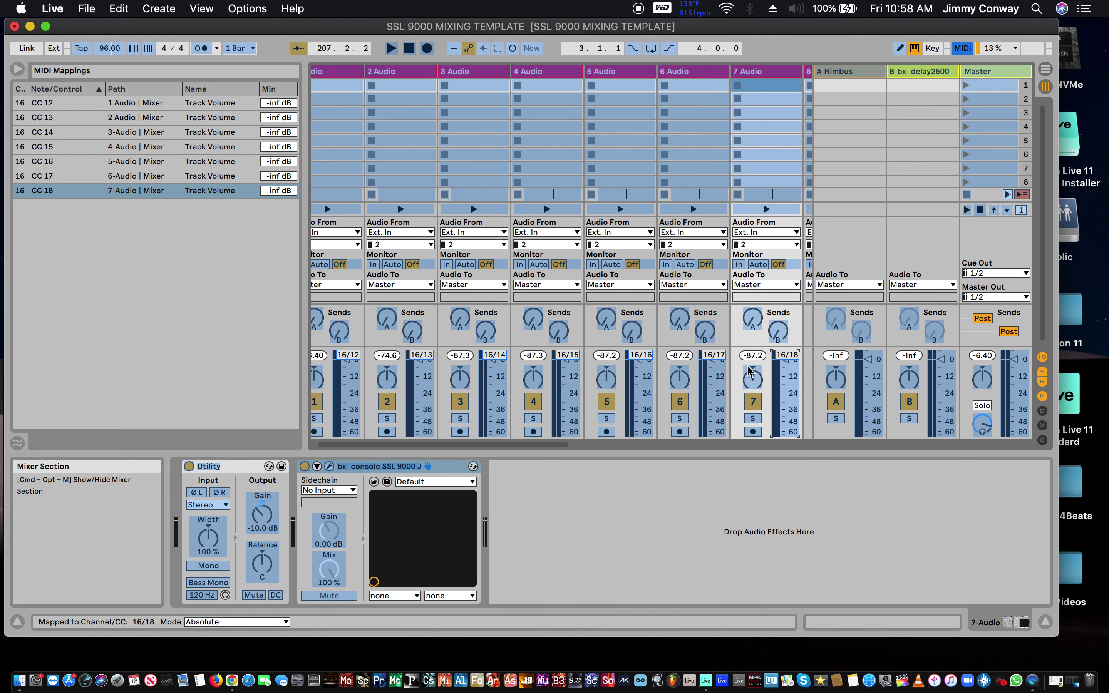
pyautogui.hscroll(1, 748, 370)
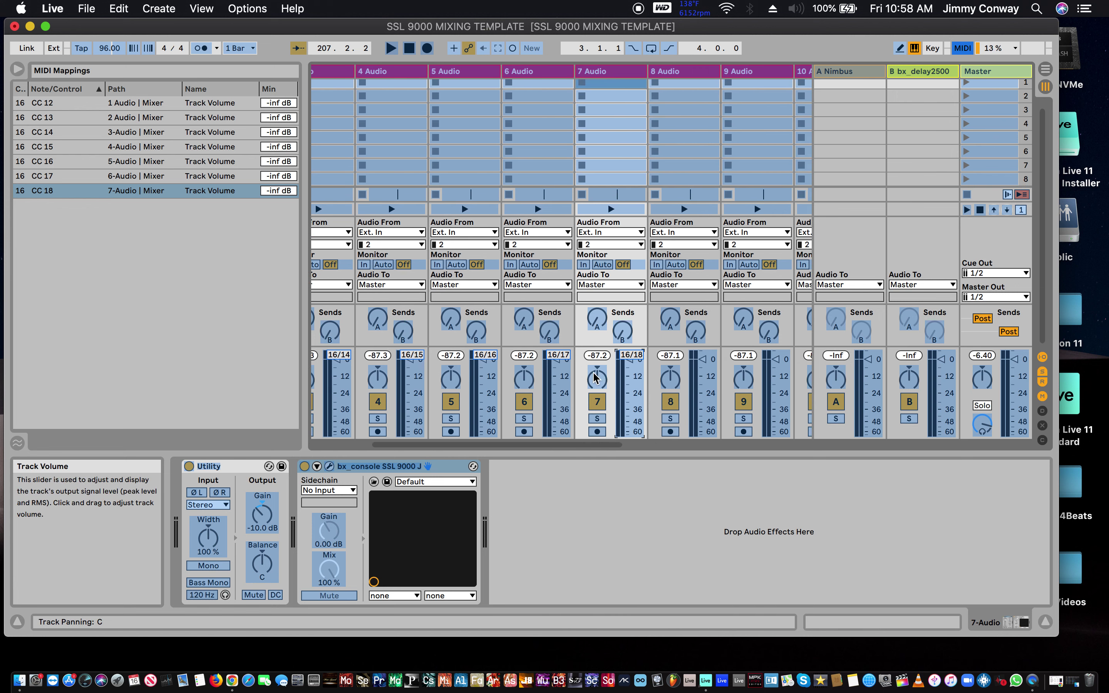
pyautogui.click(707, 361)
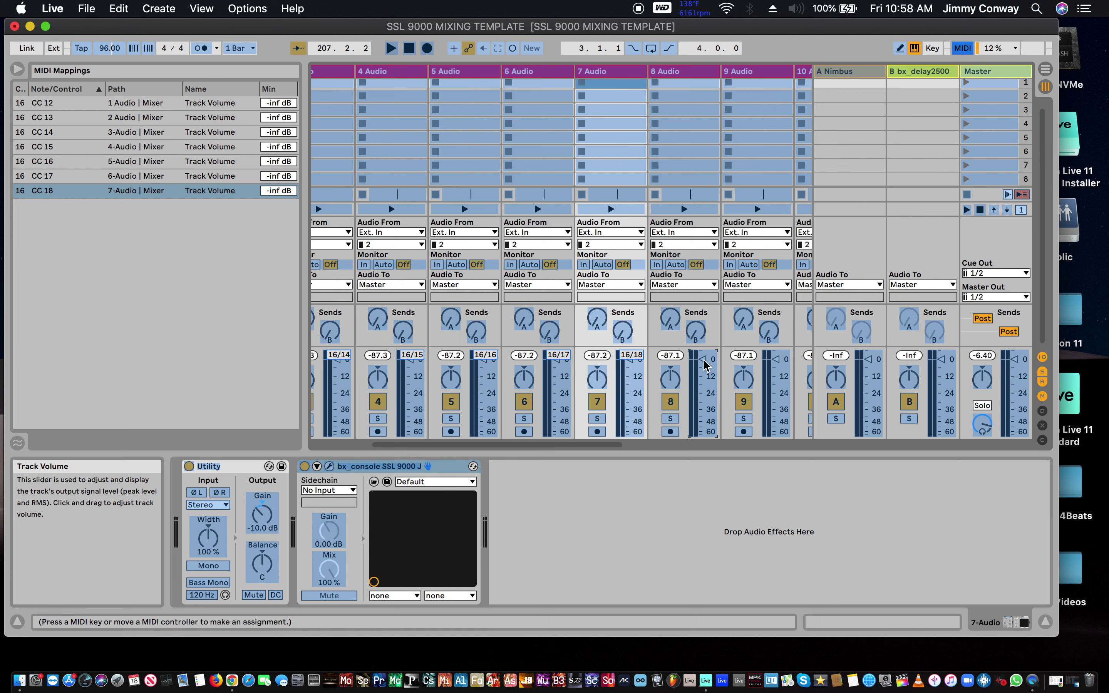
pyautogui.click(779, 366)
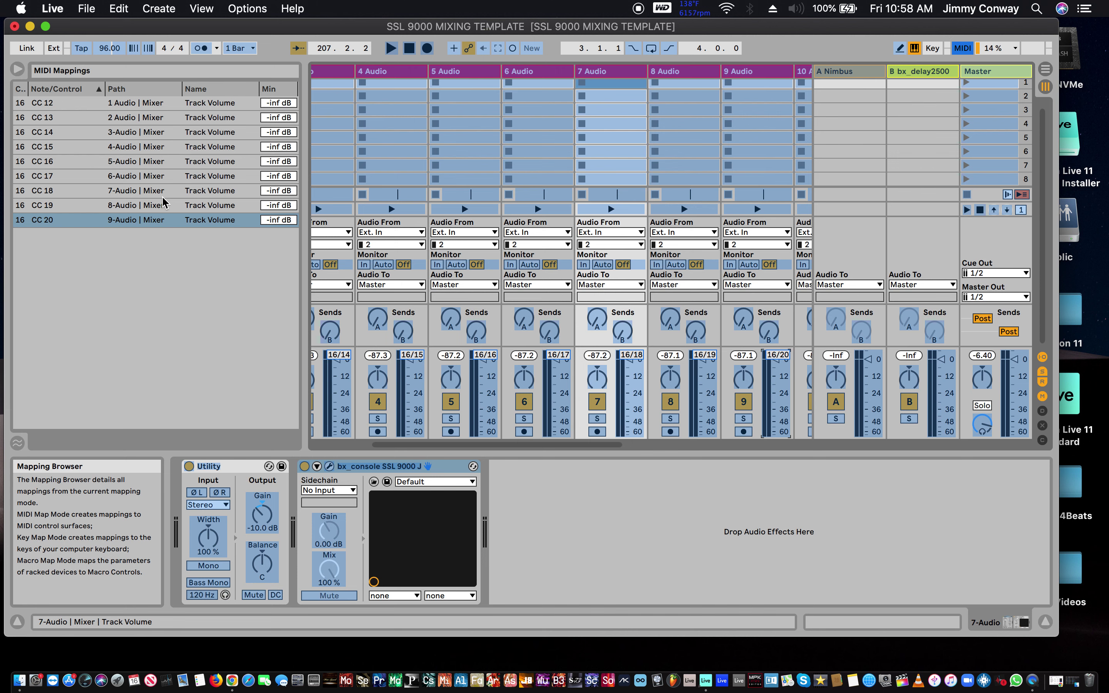
# - Map the pan knobs of tracks 1 to 7 to CC 30 through CC 36 on channel 16
pyautogui.hscroll(-5, 686, 259)
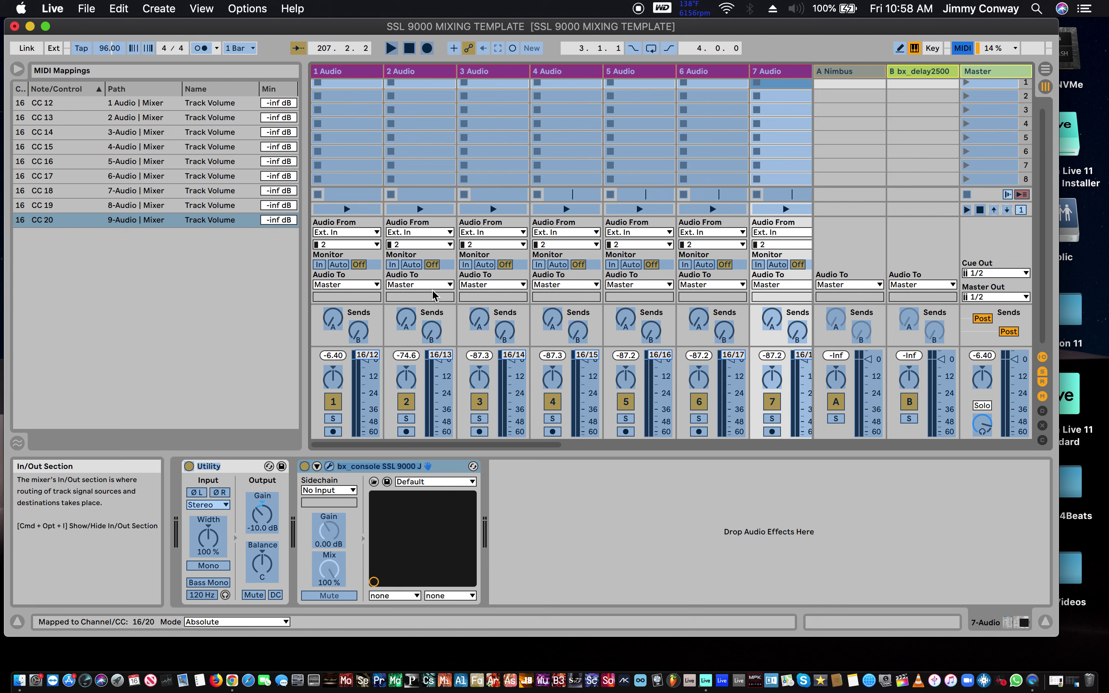
pyautogui.click(336, 380)
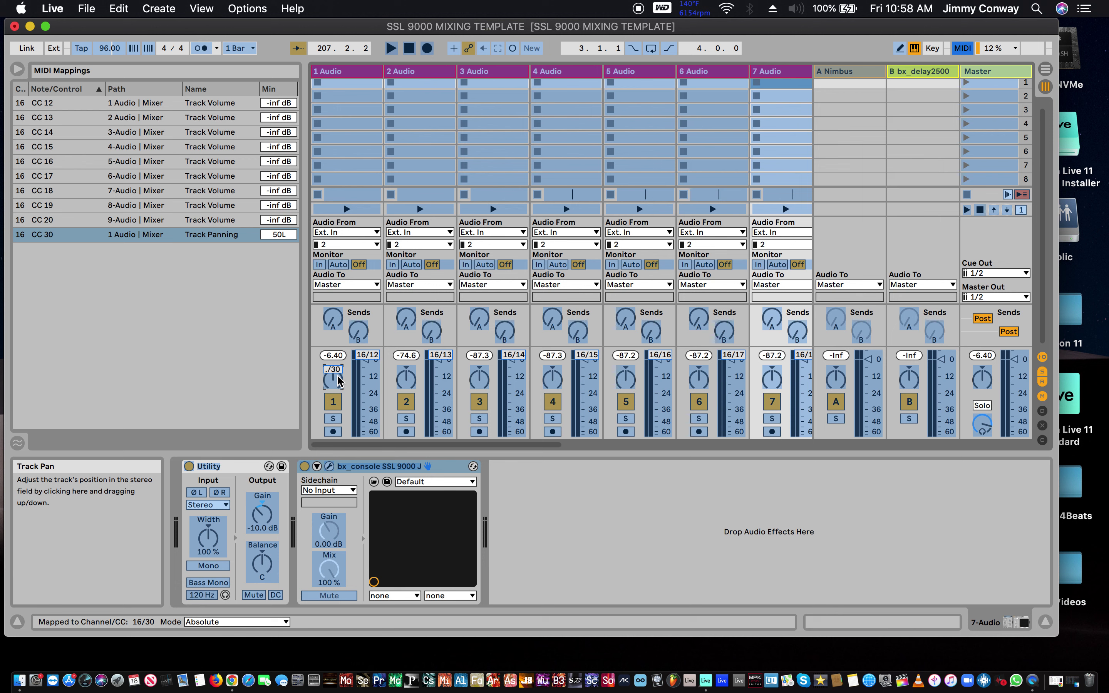
pyautogui.click(410, 379)
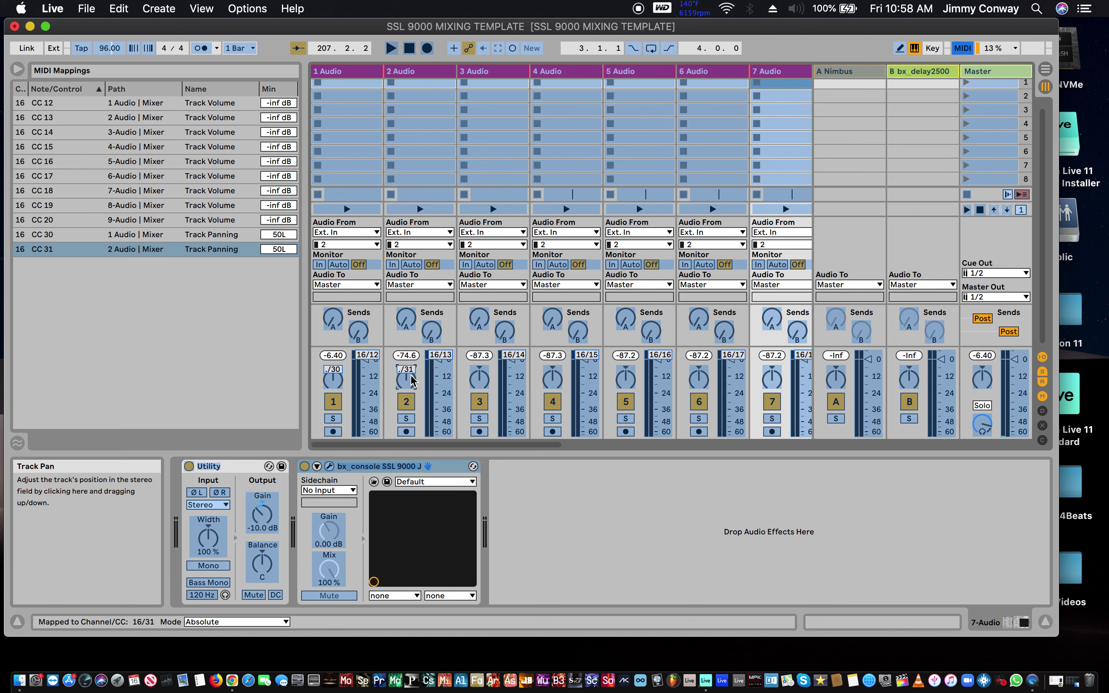
pyautogui.click(480, 378)
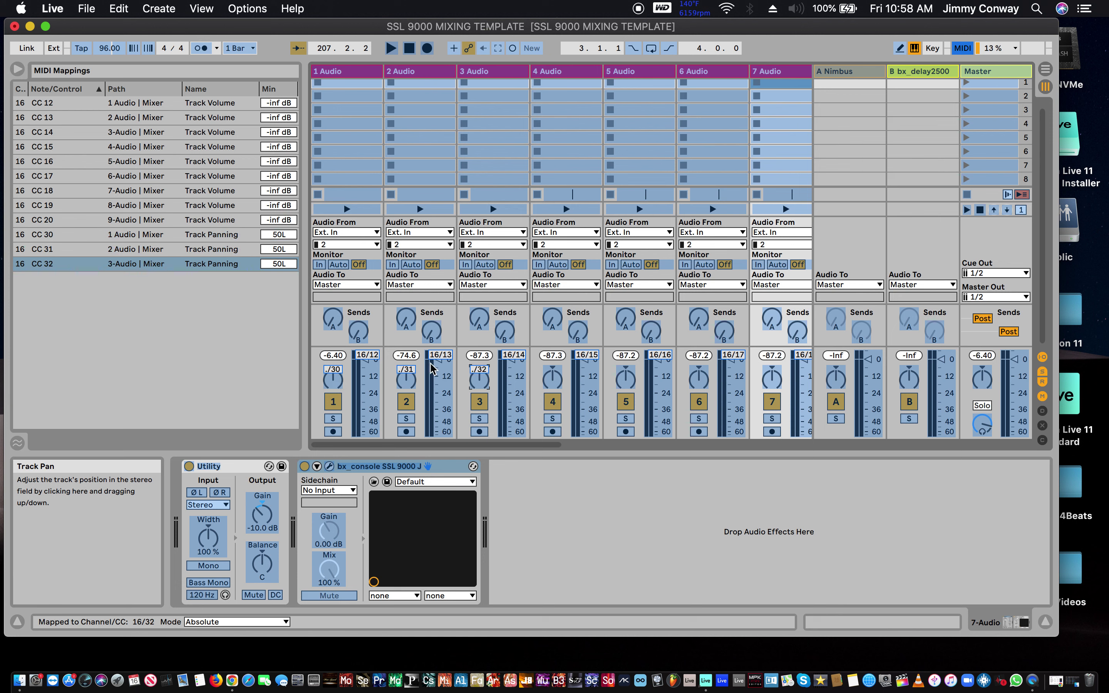
pyautogui.click(552, 380)
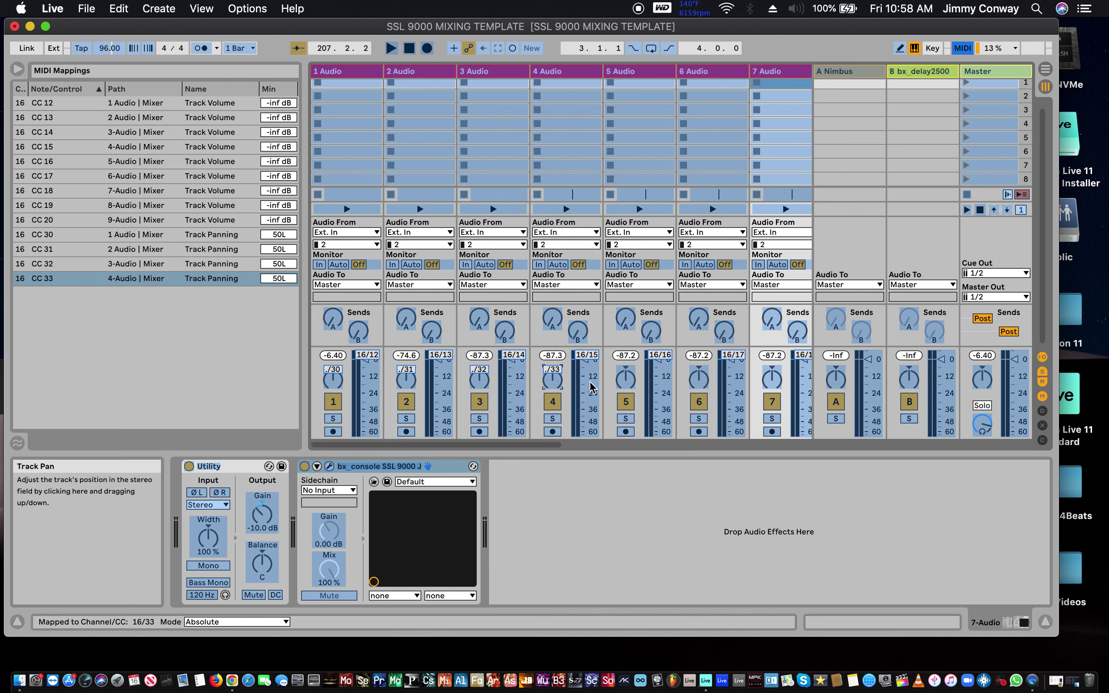
pyautogui.click(628, 383)
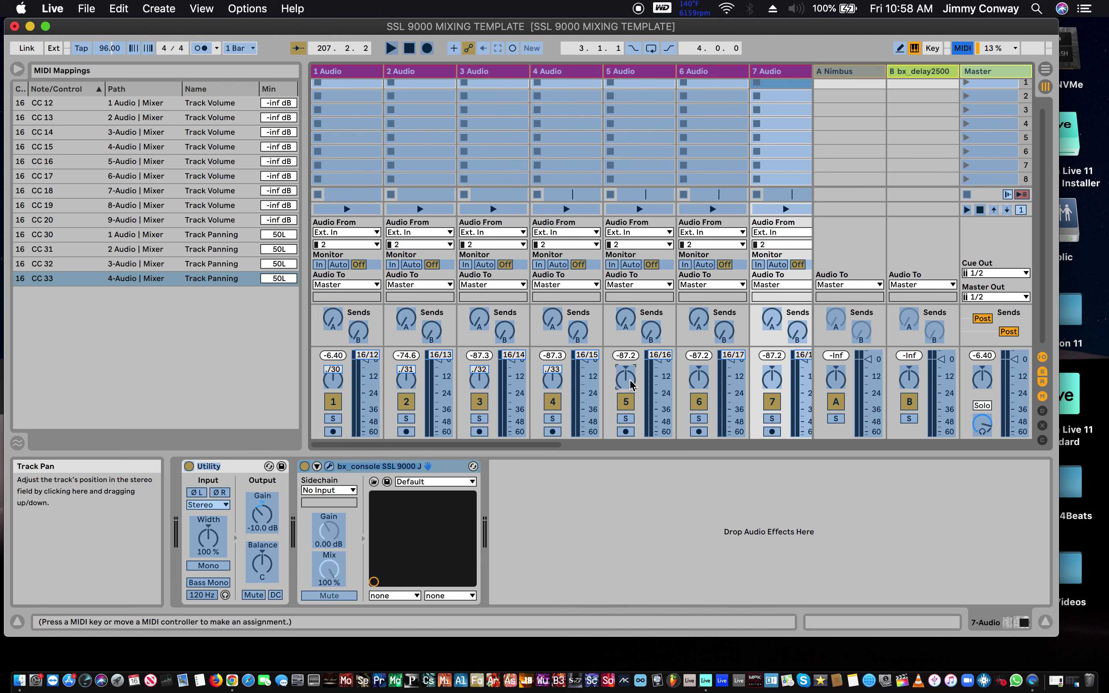
pyautogui.click(708, 383)
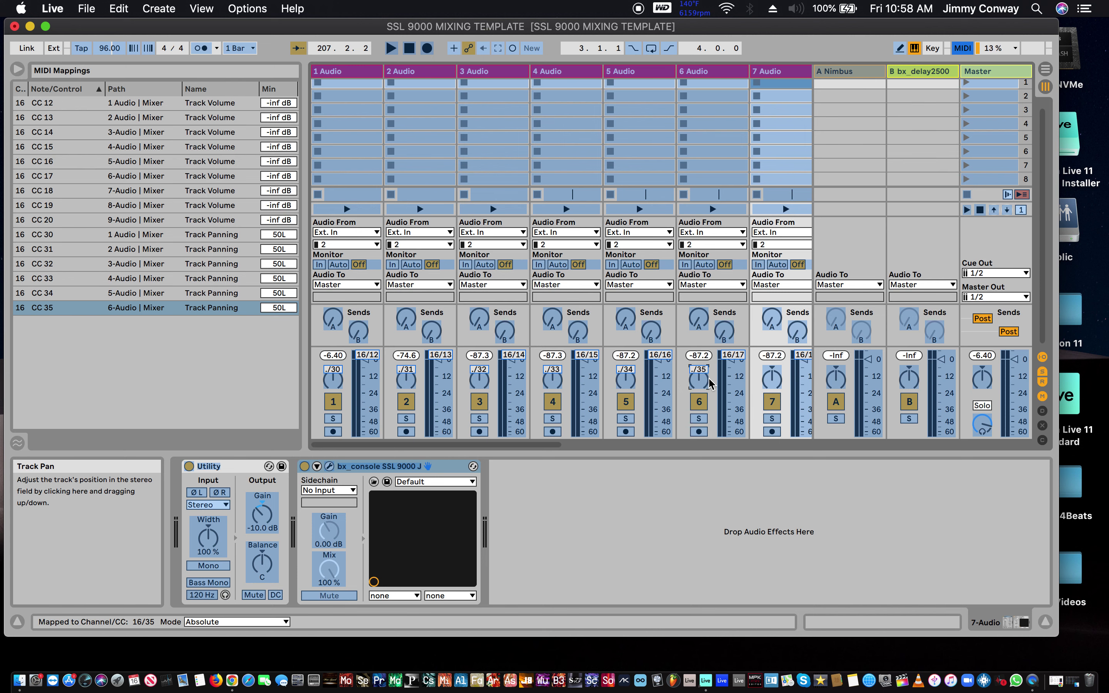
pyautogui.click(771, 382)
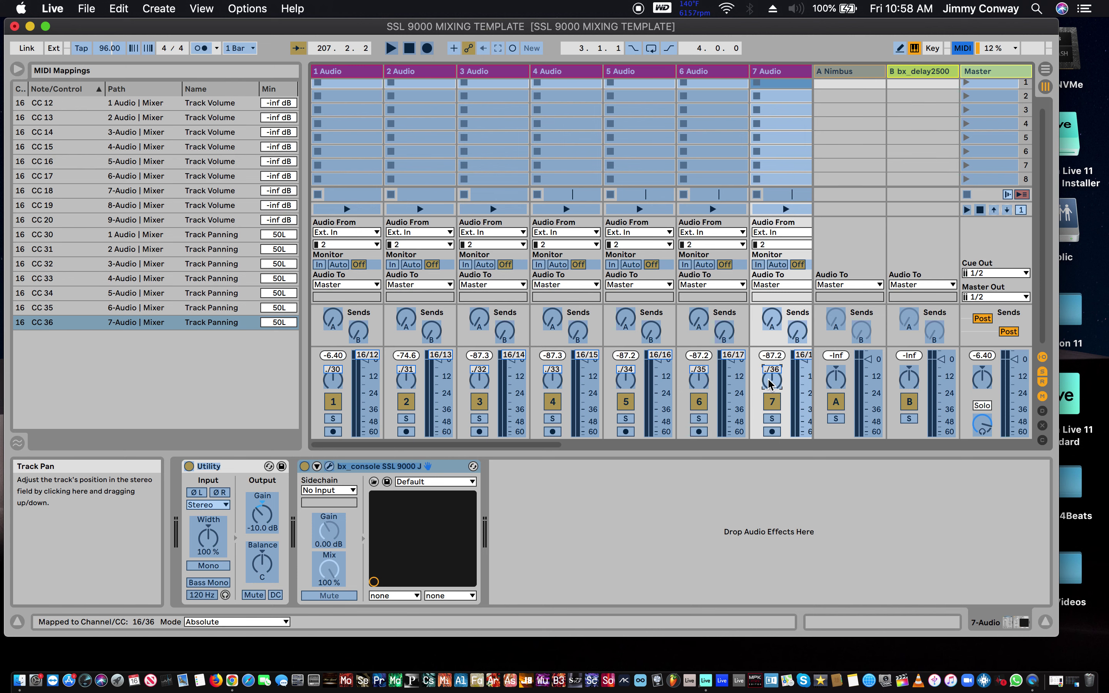
# - Map the pan knob of track 8 to Note F3 on channel 16 and leave MIDI mapping mode
pyautogui.hscroll(5, 770, 383)
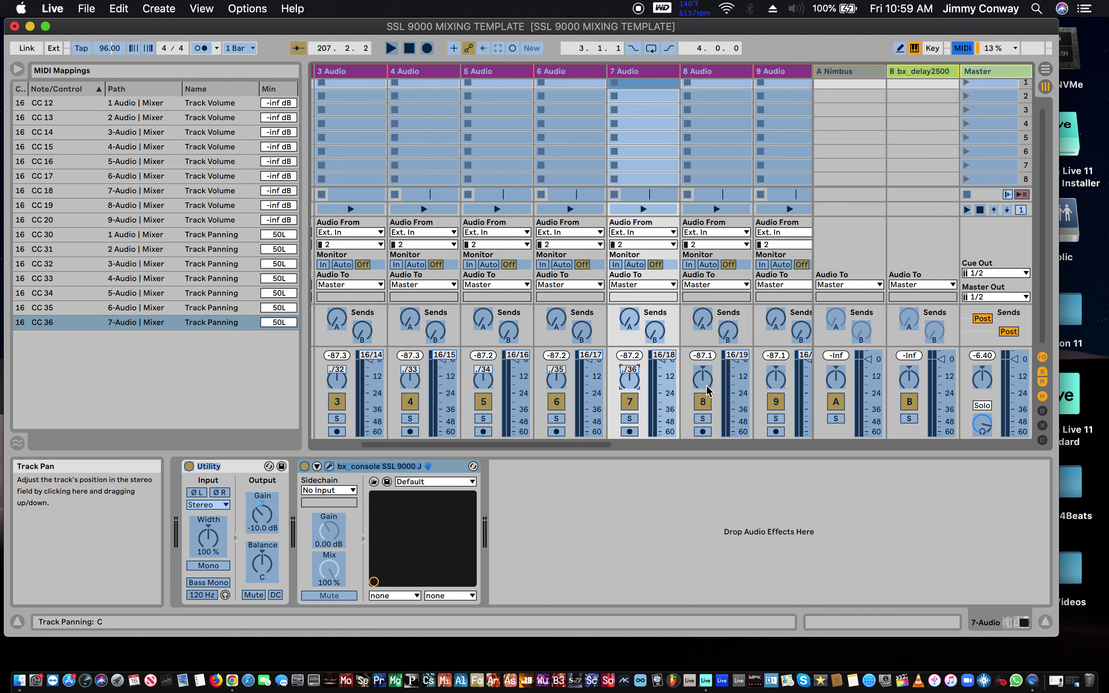
pyautogui.click(703, 383)
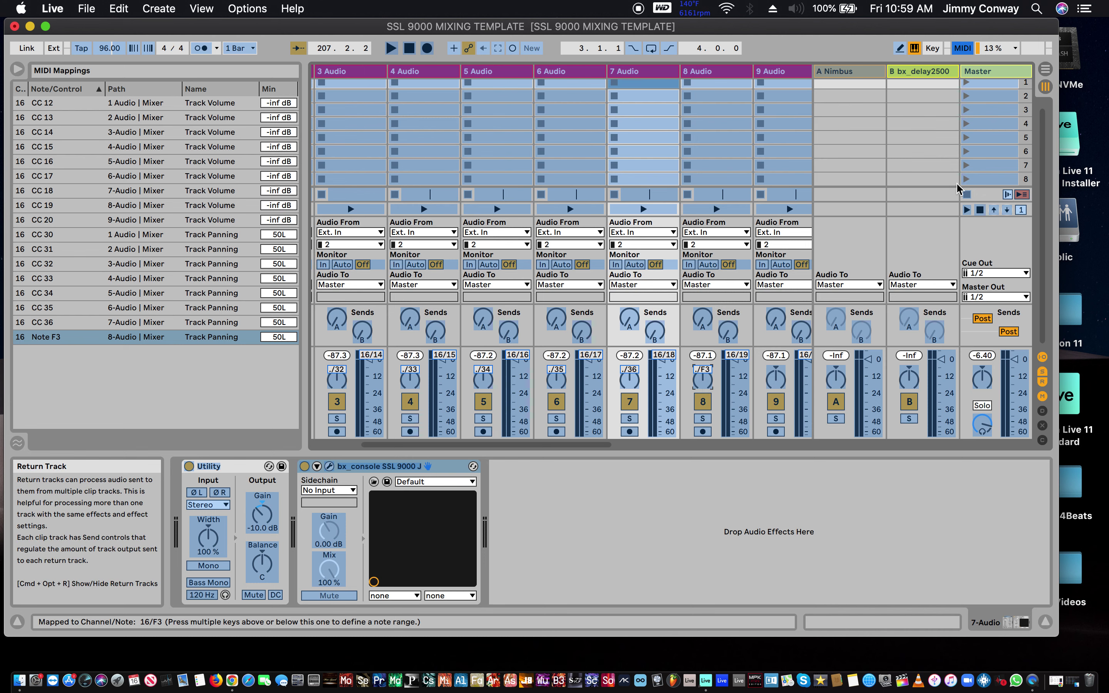
pyautogui.click(969, 53)
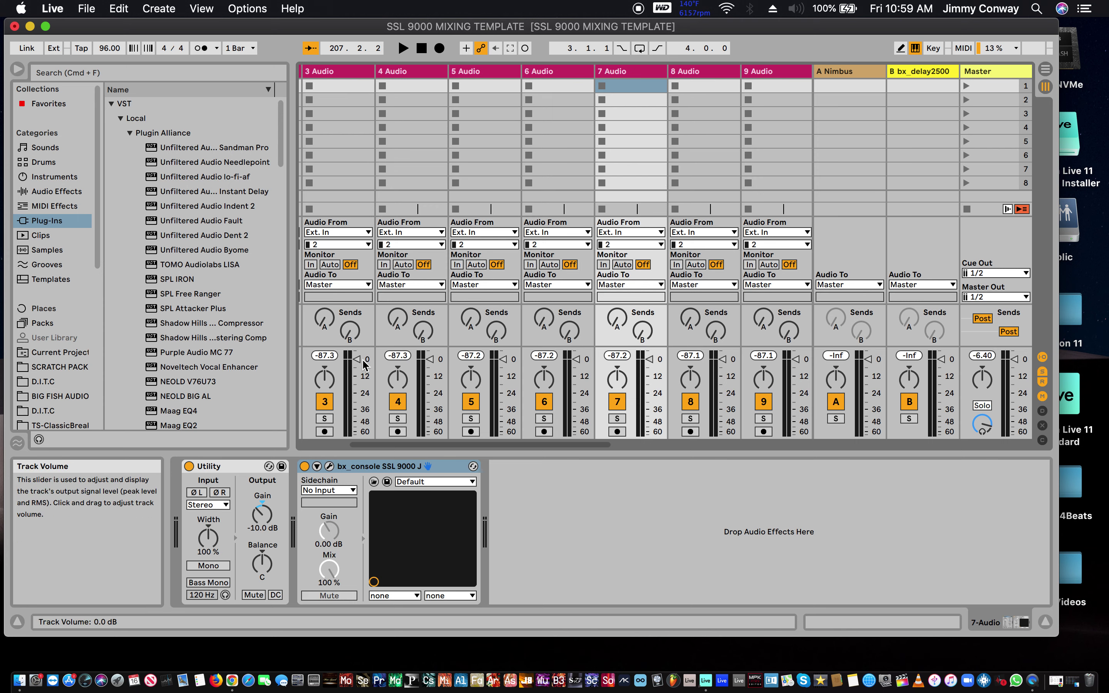
# - Examine how the mapped volume faders and pan knobs respond to the controller across the mixer's audio tracks, and start playback
pyautogui.hscroll(-1, 362, 365)
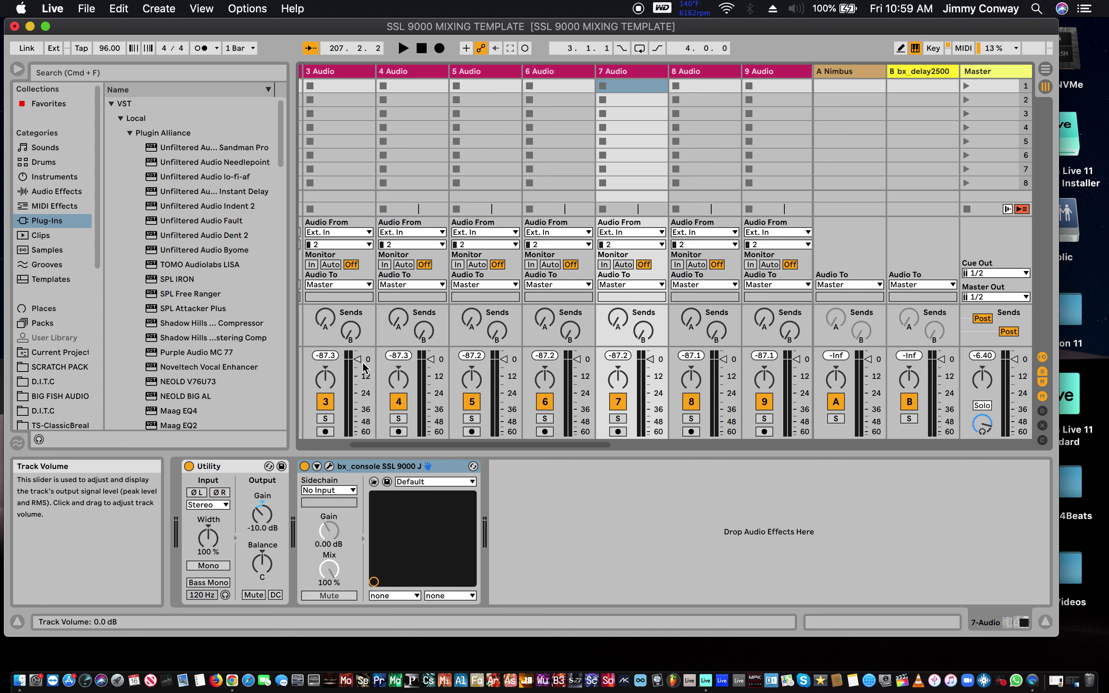
pyautogui.hscroll(-1, 363, 367)
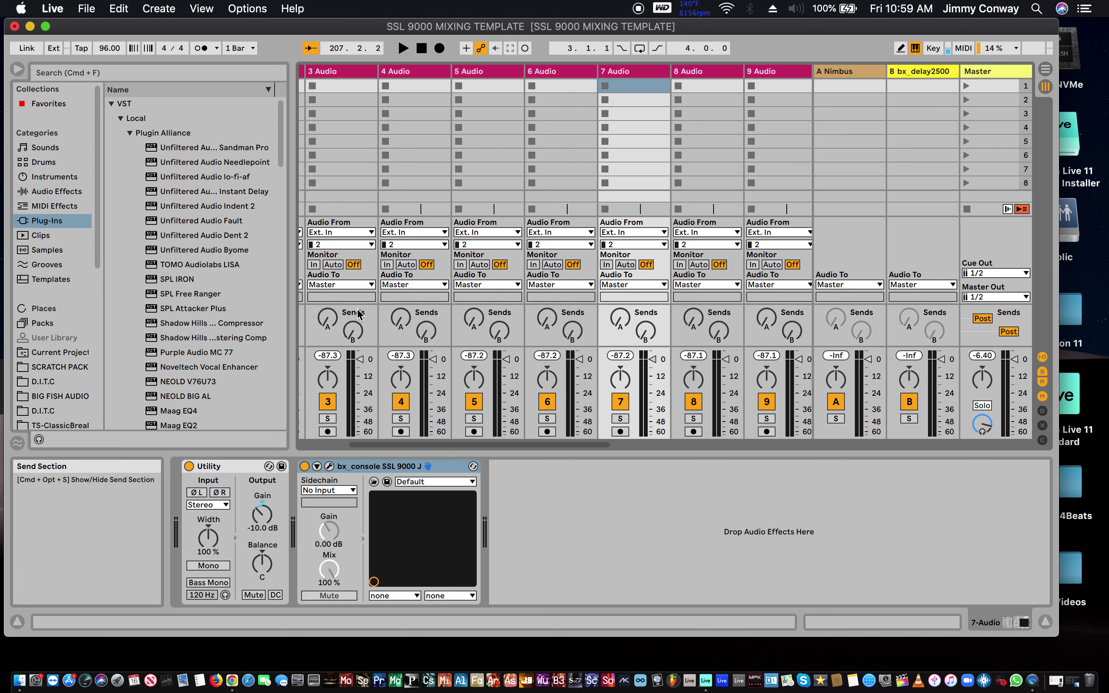
pyautogui.hscroll(-5, 358, 314)
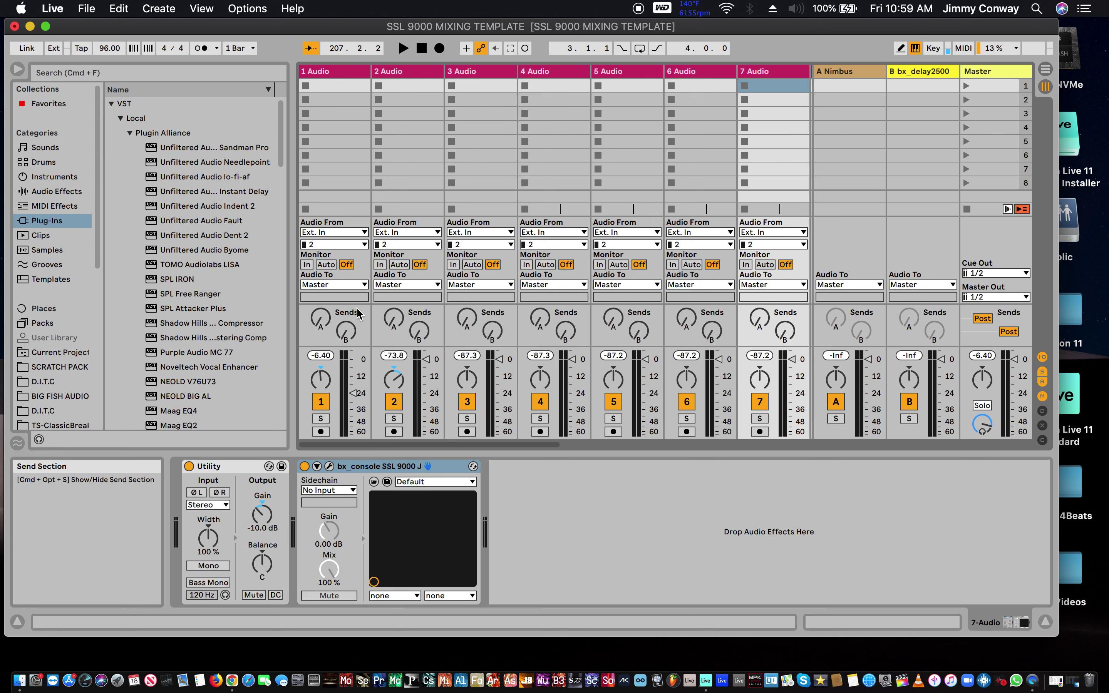
pyautogui.hscroll(1, 357, 313)
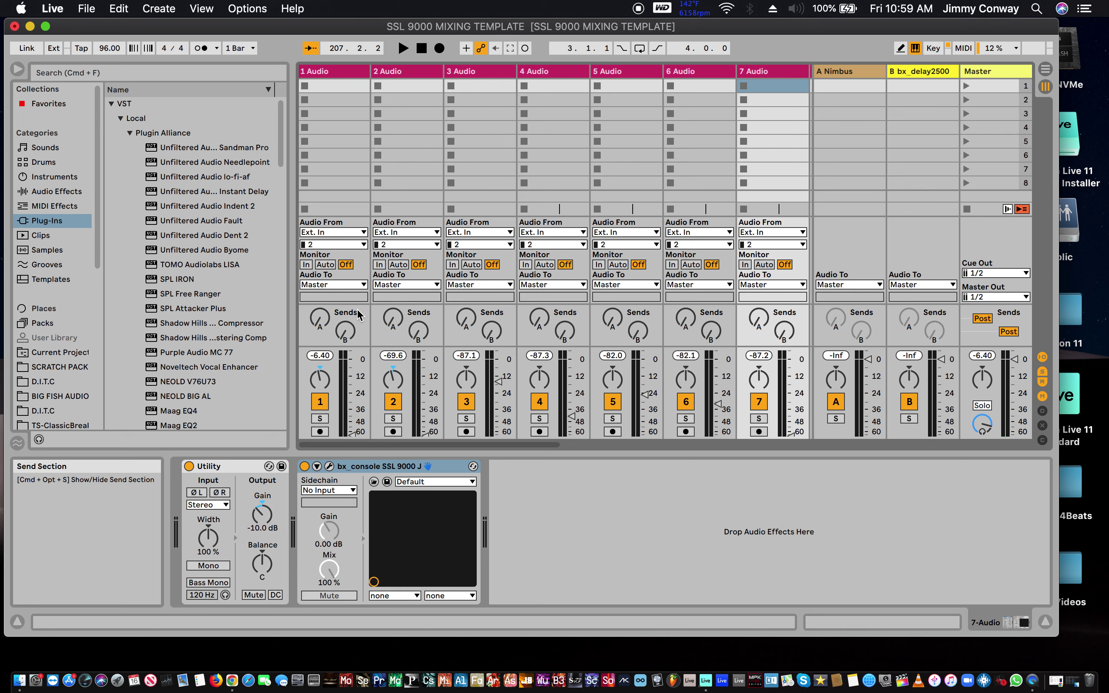
pyautogui.hscroll(5, 358, 315)
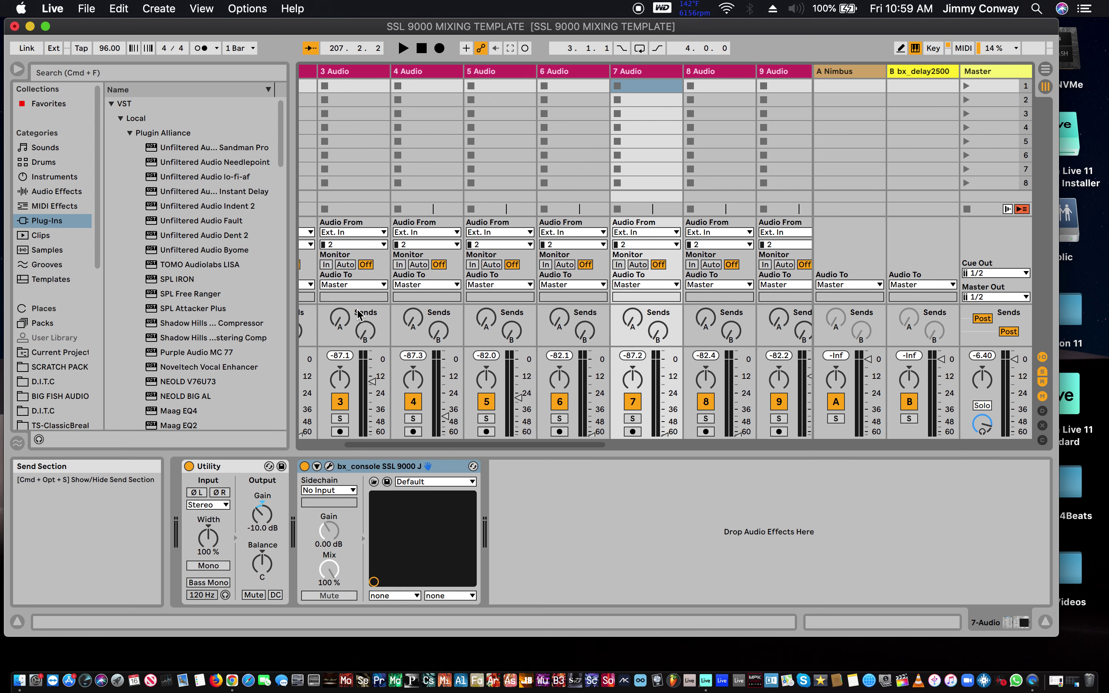
pyautogui.hscroll(2, 358, 315)
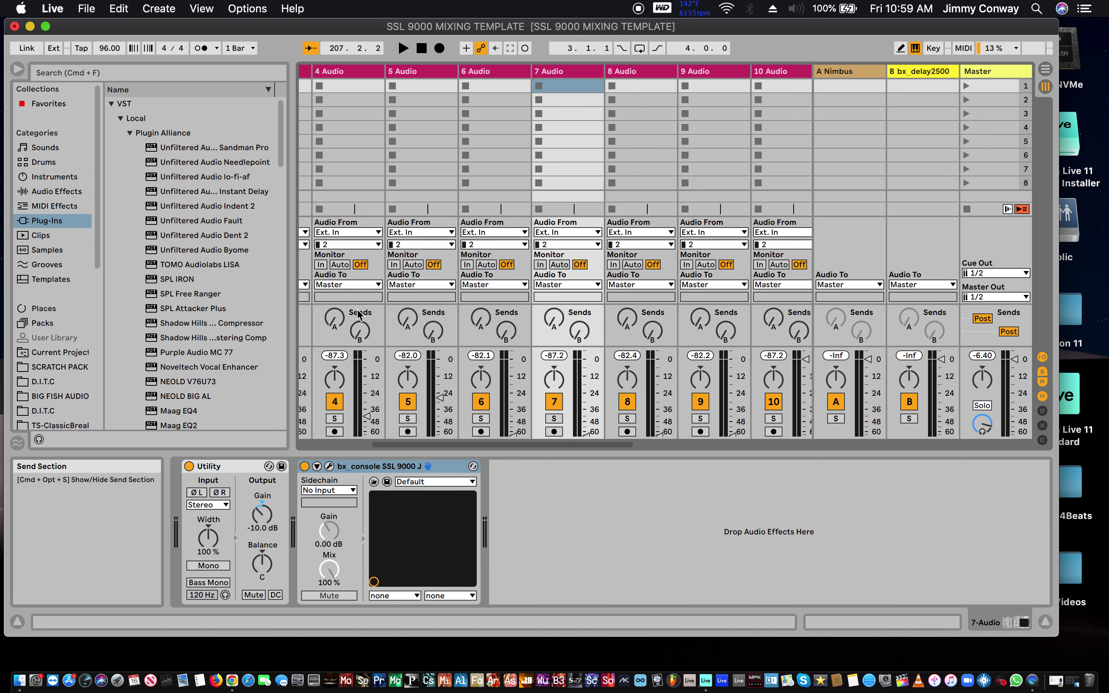
pyautogui.hscroll(-6, 358, 314)
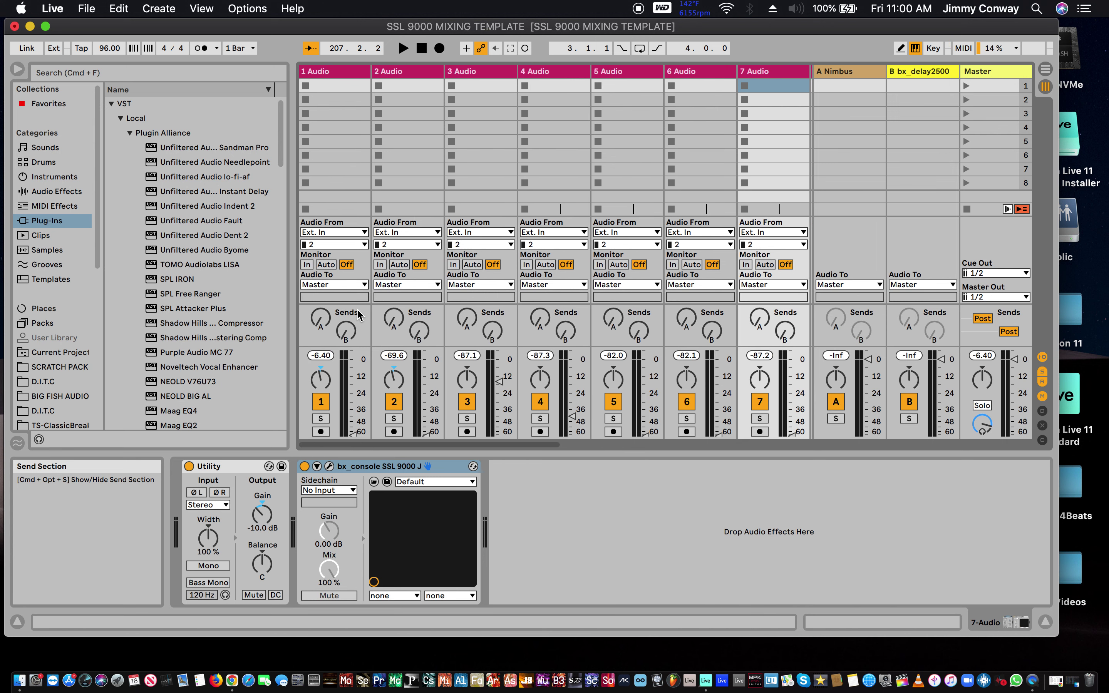
pyautogui.hscroll(1, 358, 314)
pyautogui.hscroll(2, 358, 315)
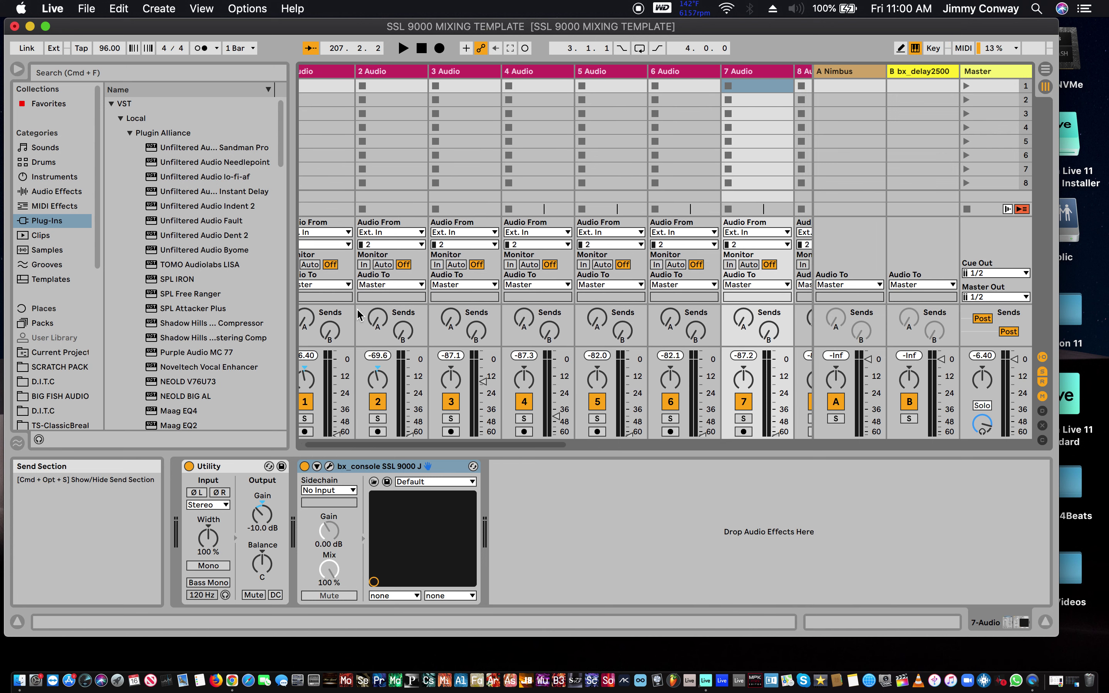
pyautogui.hscroll(1, 358, 314)
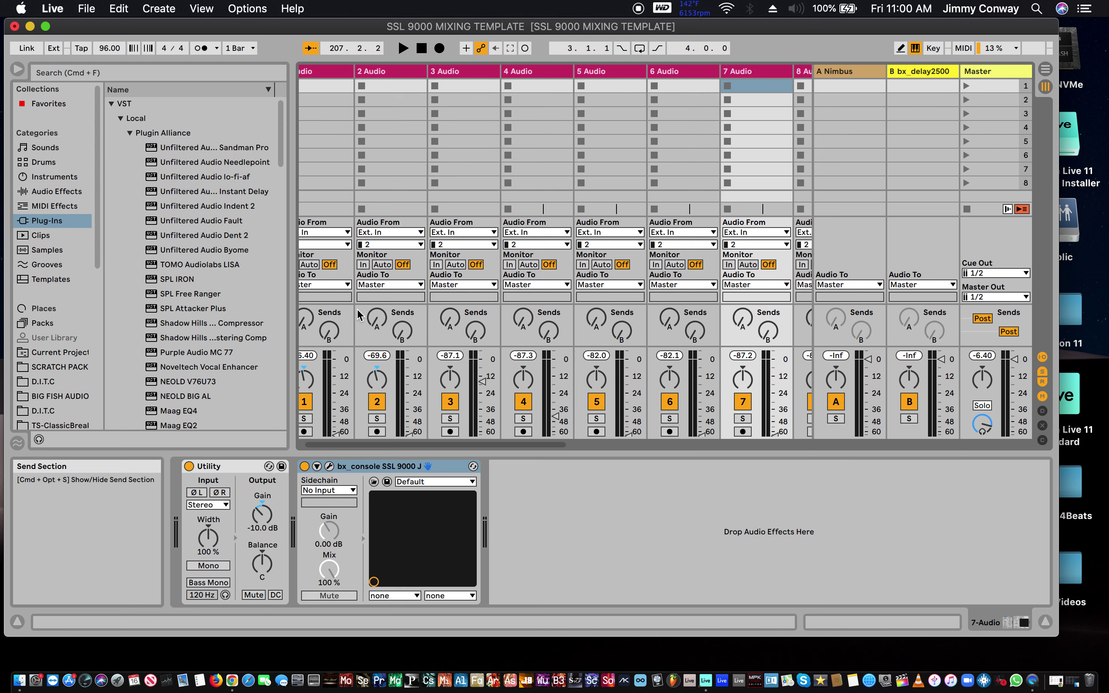
pyautogui.hscroll(1, 358, 314)
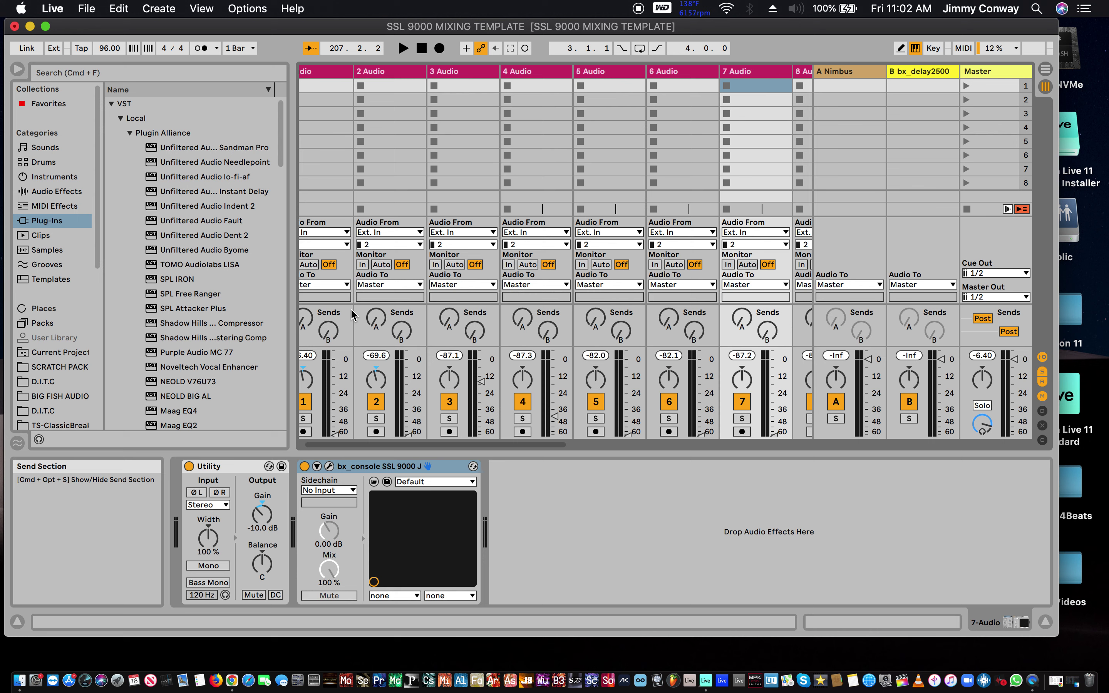
pyautogui.press('space')
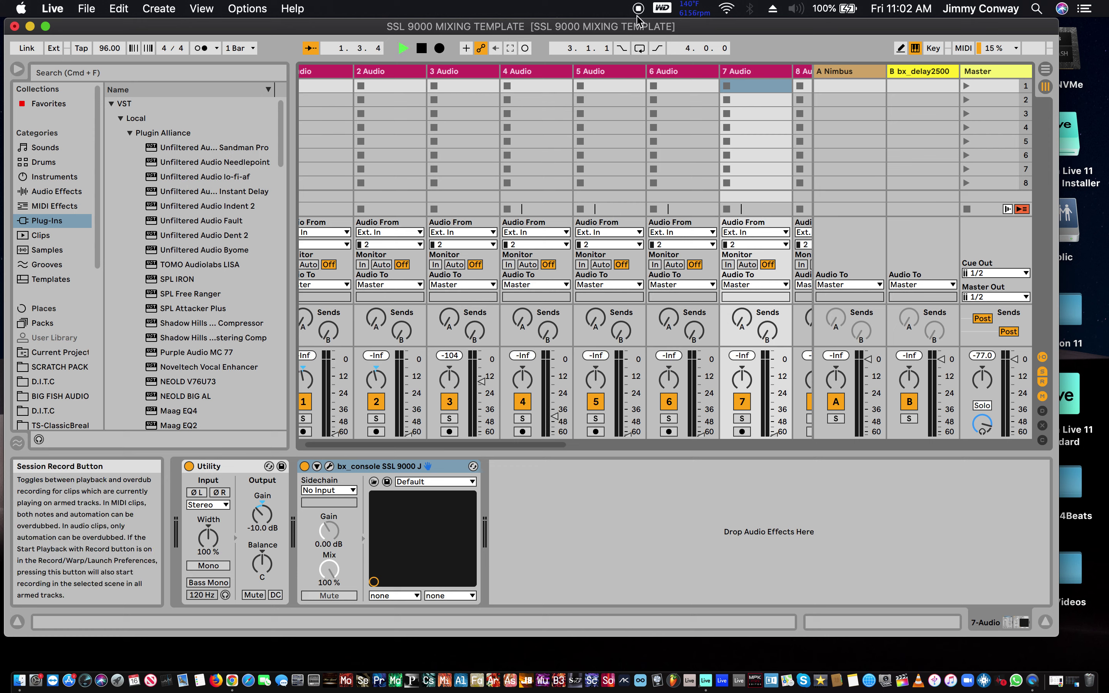